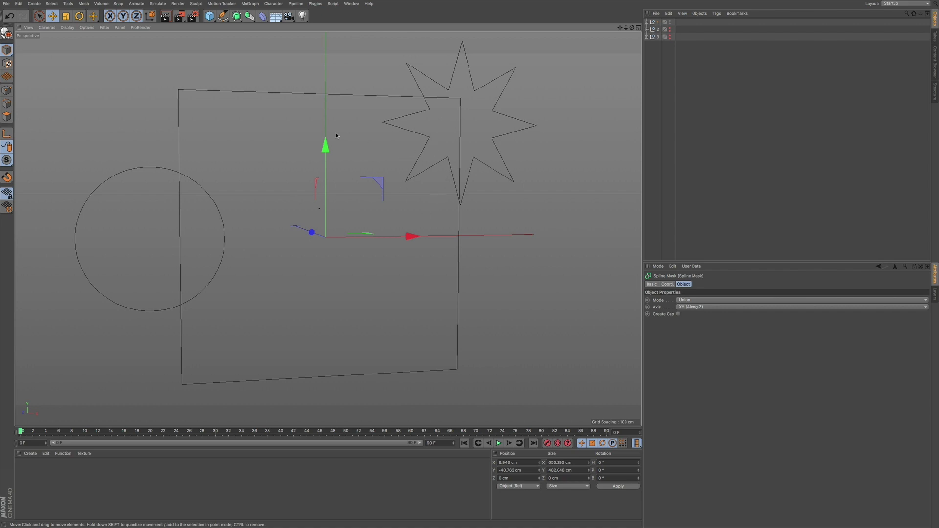
Step: Expand null 1 to show its Spline Mask, Rectangle, Circle and Star, browsing the spline and generator menus
left_click(222, 15)
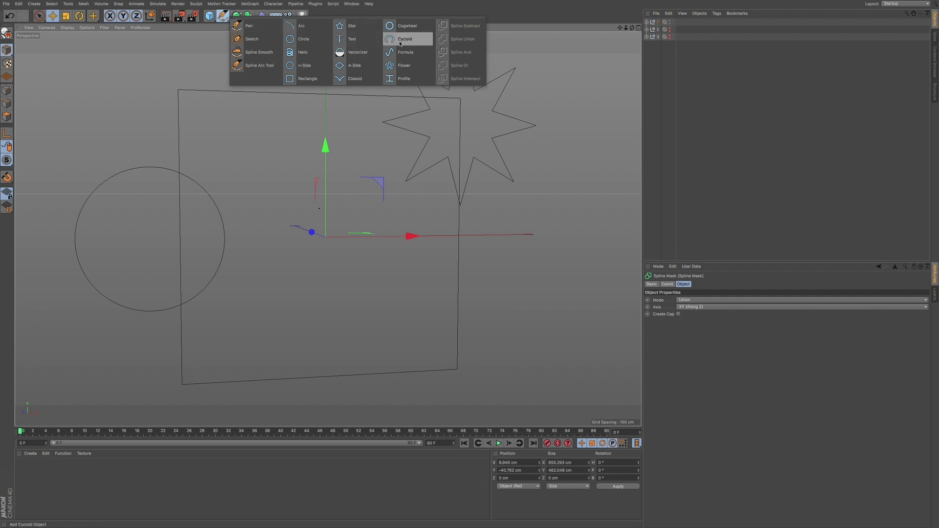
left_click(646, 22)
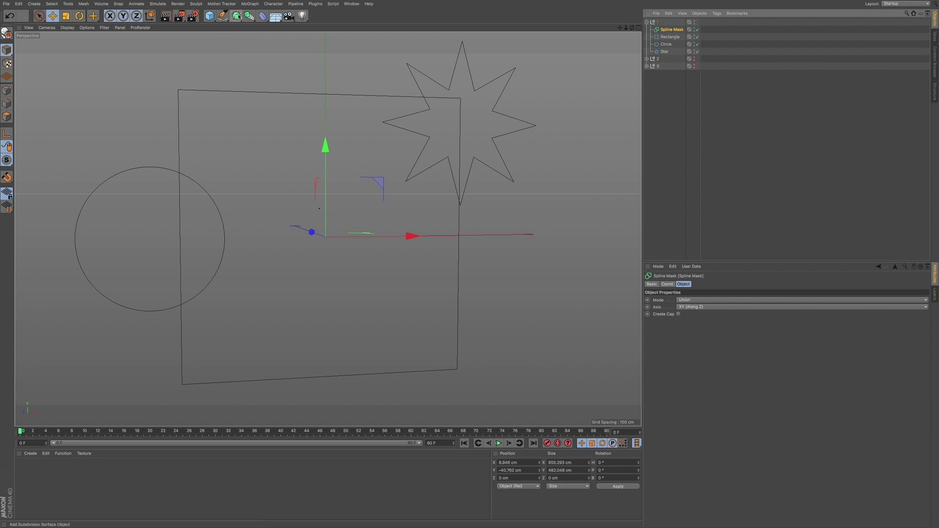
left_click(236, 15)
left_click(250, 16)
Step: Drag Rectangle, Circle and Star into the Spline Mask, then select the mask
left_click(674, 51)
left_click(666, 37, "shift")
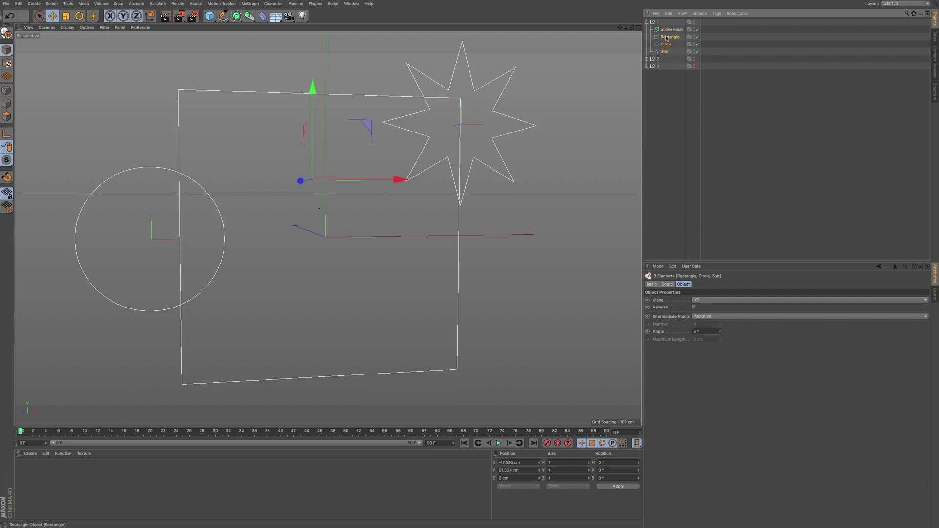
left_click_drag(666, 37, 668, 30)
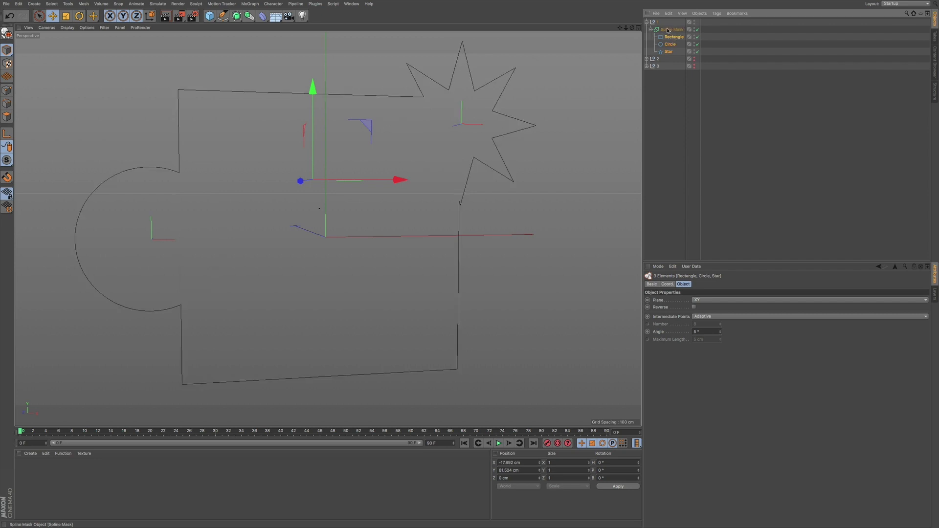
left_click(668, 31)
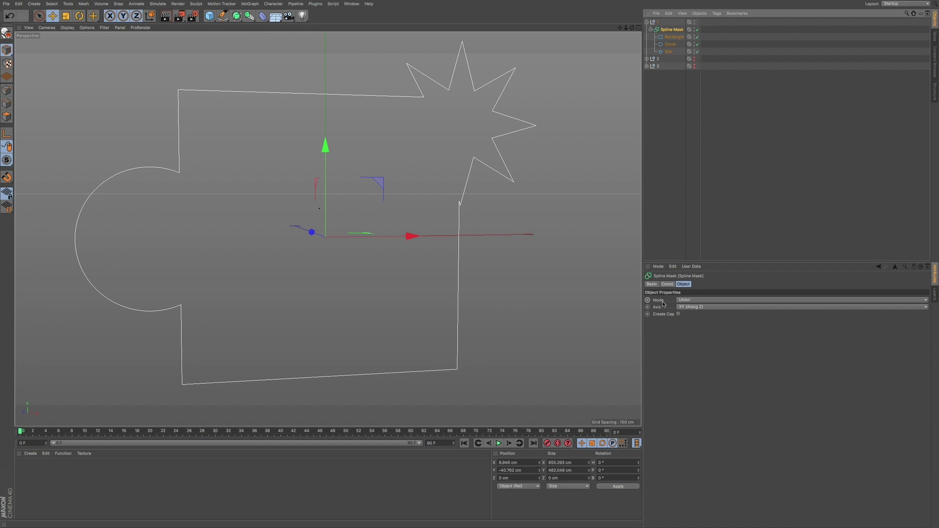
Step: Switch the Spline Mask mode to A subtract B, then inspect the Star, Circle and Rectangle
left_click(690, 301)
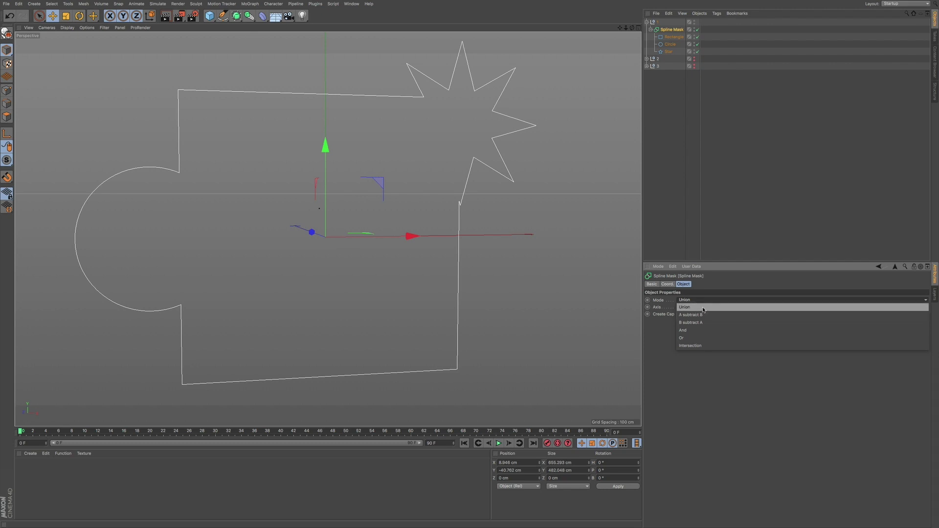
left_click(705, 315)
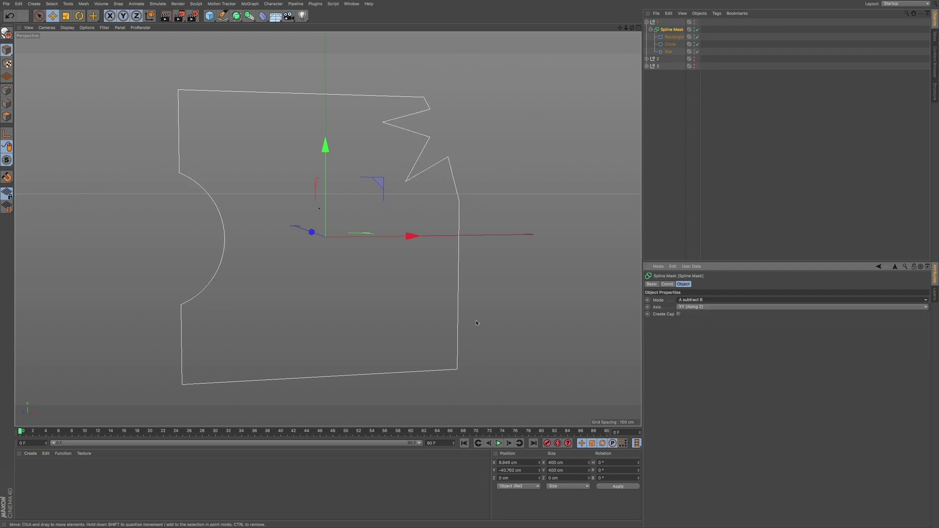
left_click(672, 52)
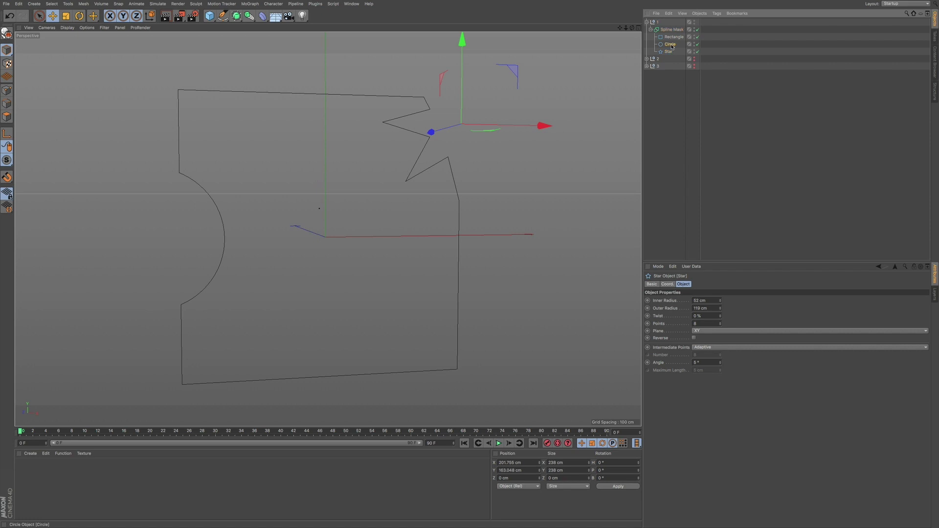
left_click(670, 45)
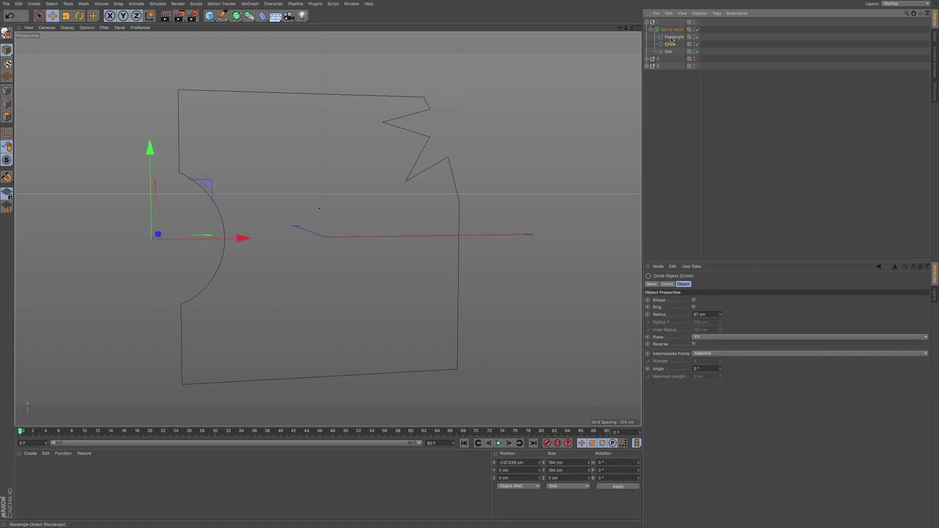
left_click(673, 38)
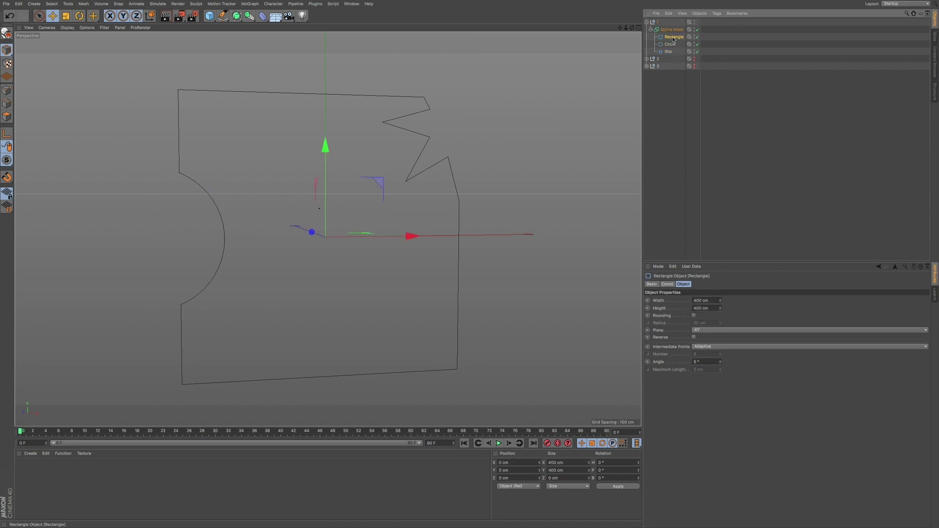
left_click(670, 45)
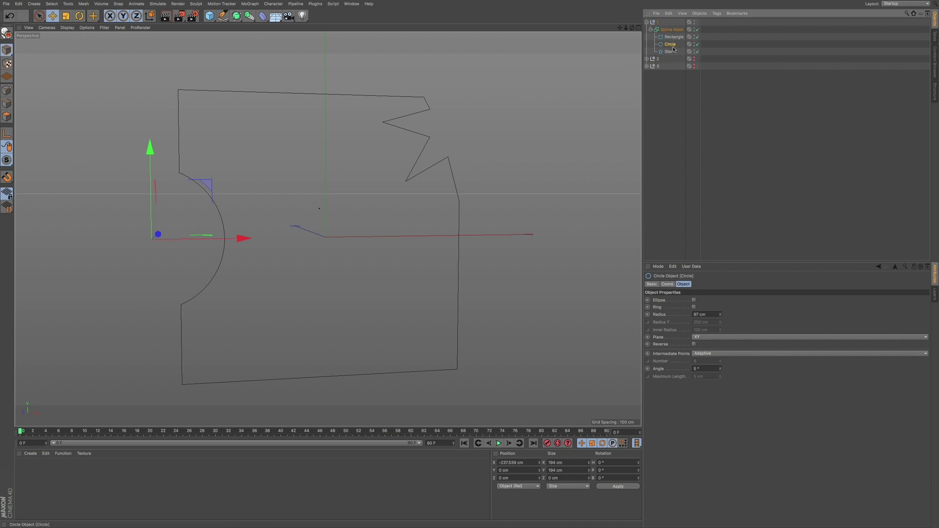
Step: Try the Spline Mask's B subtract A, And and Or modes
left_click(670, 29)
left_click(699, 300)
left_click(700, 323)
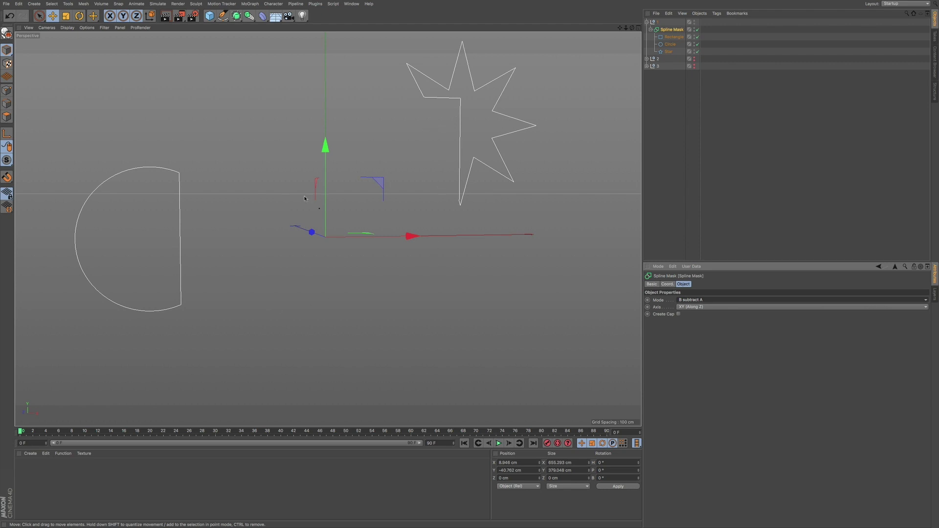
left_click(685, 299)
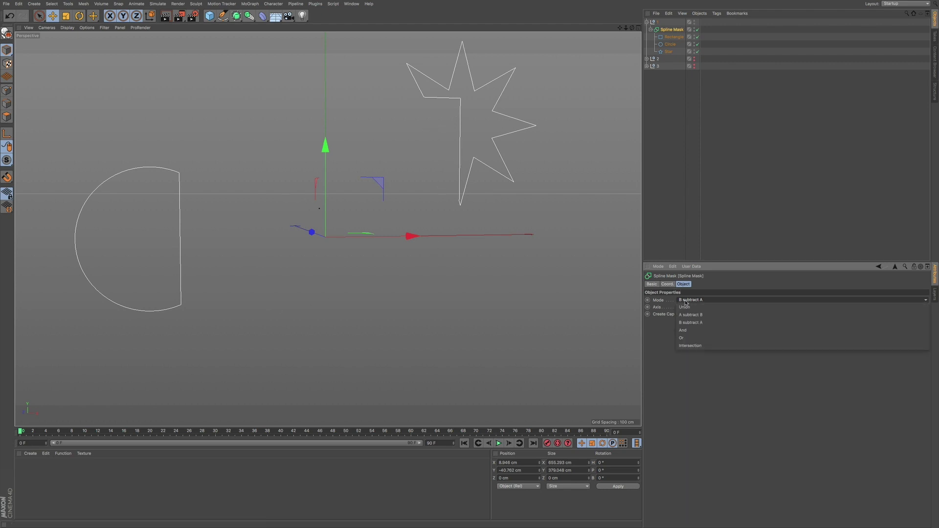
left_click(695, 328)
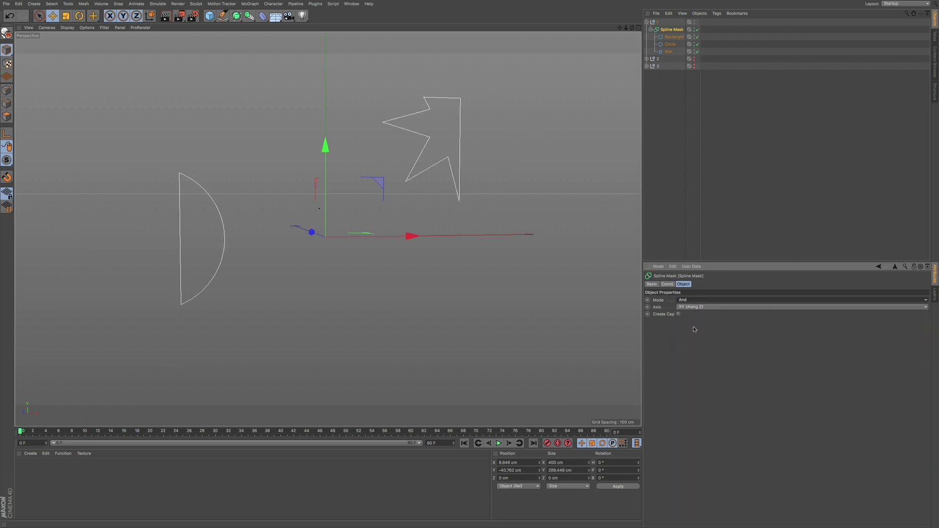
left_click(691, 300)
left_click(692, 337)
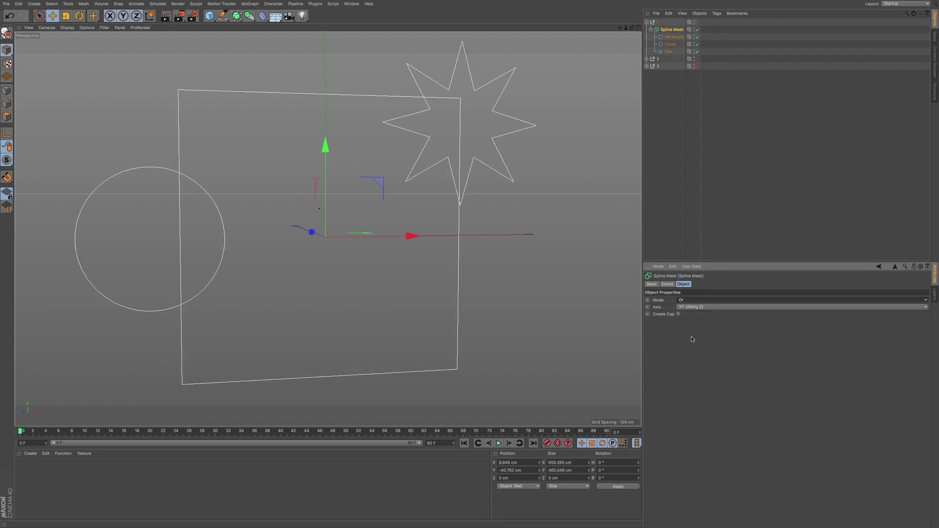
Step: Try Intersection mode, restore Union, and collapse null 1
left_click(696, 303)
left_click(695, 343)
left_click(693, 300)
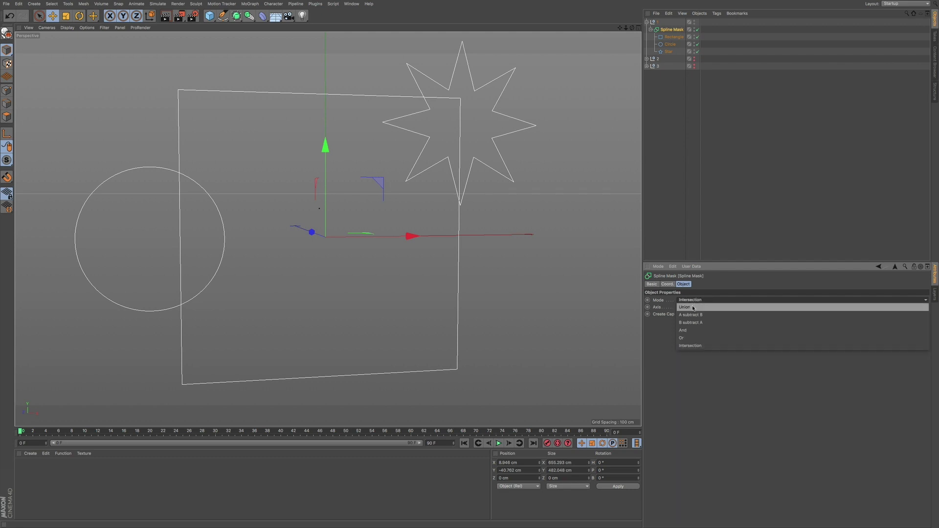
left_click(693, 308)
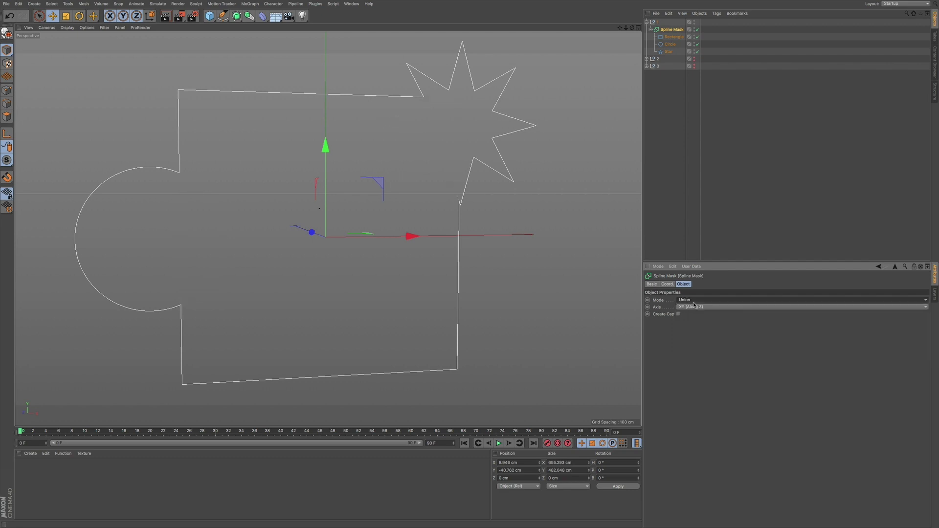
left_click(647, 22)
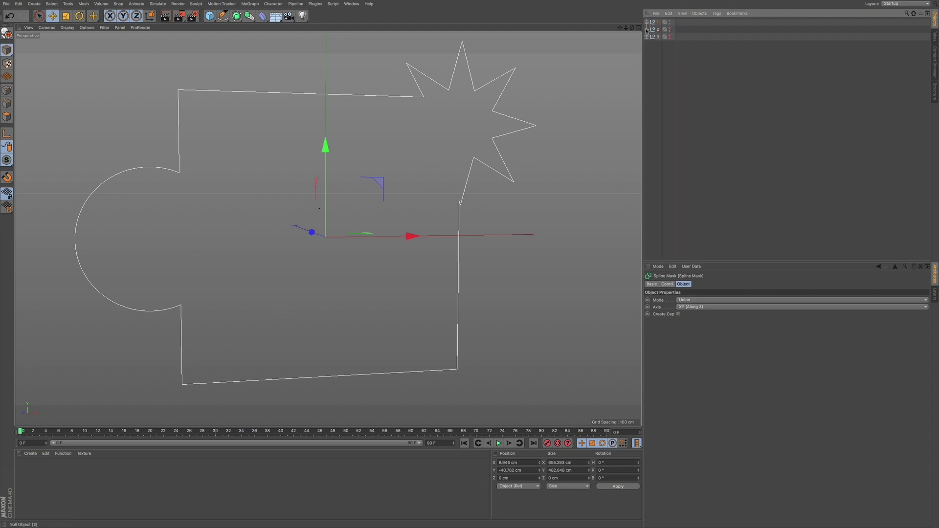
Step: Expand null 2, hide null 1, show null 2, then select its Spline Mask and Circle
left_click(647, 29)
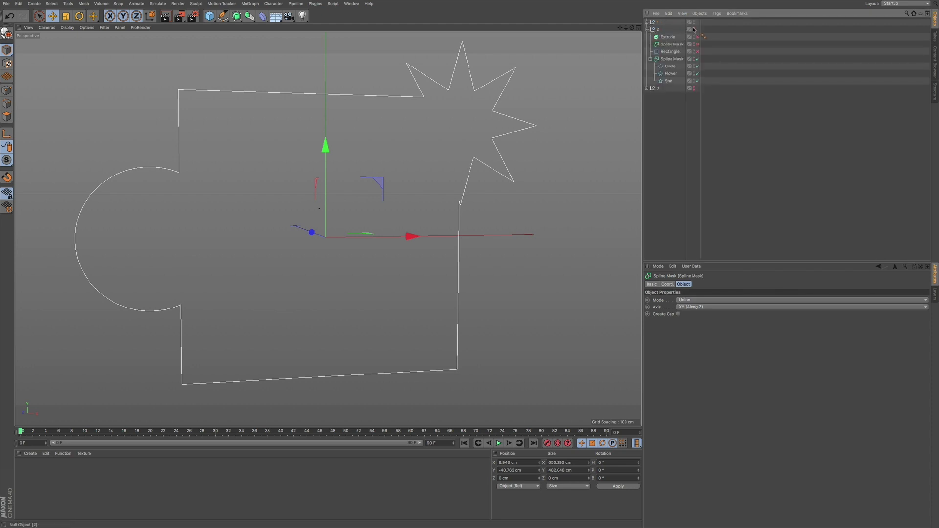
left_click(694, 22)
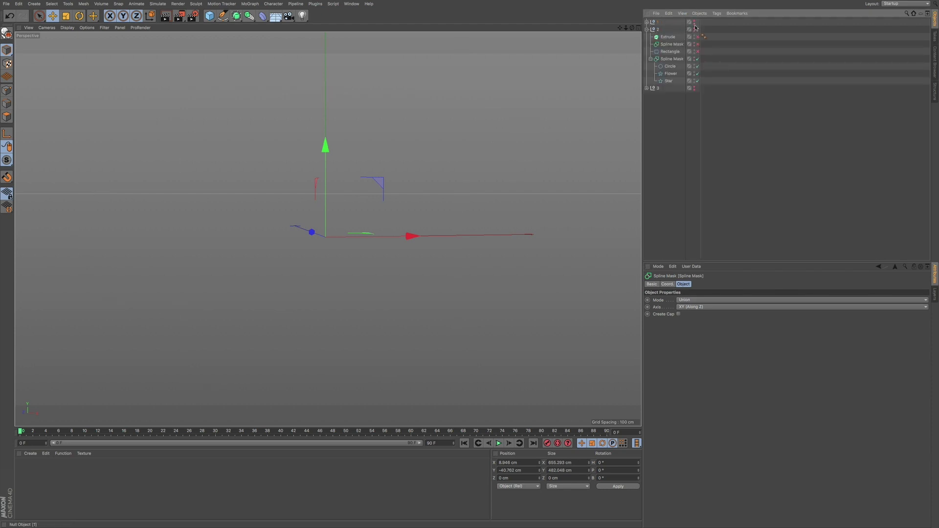
left_click(694, 29)
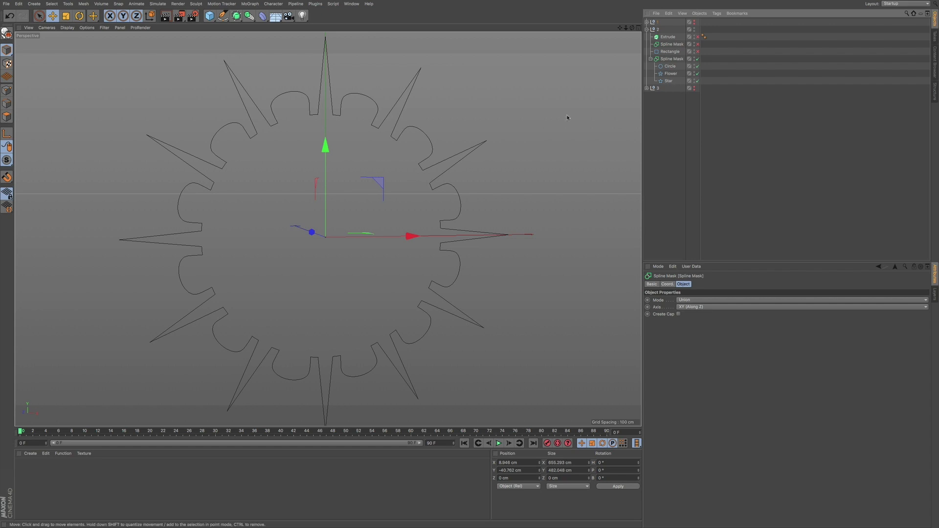
left_click(222, 15)
left_click(673, 59)
left_click(673, 66)
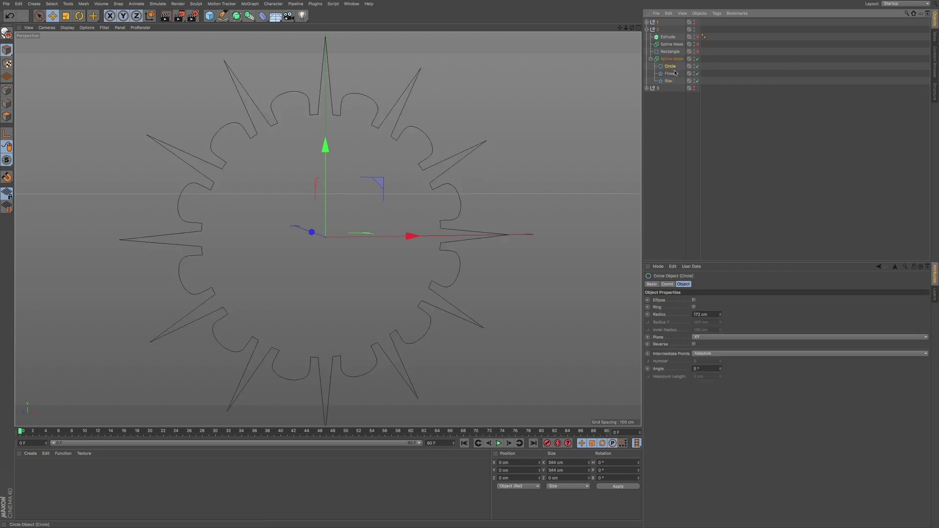
Step: Set the Flower's Inner Radius to 90 cm and raise its petal count to 12
left_click(673, 74)
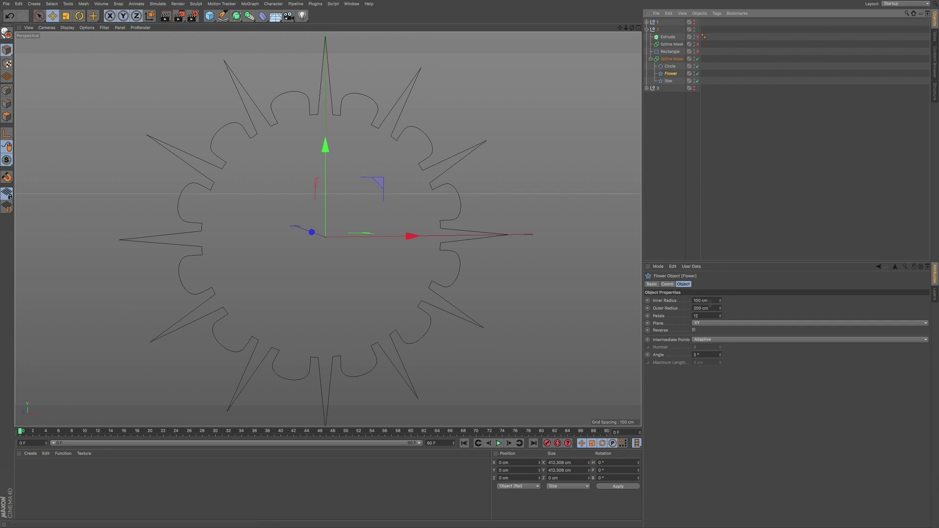
left_click_drag(720, 302, 720, 301)
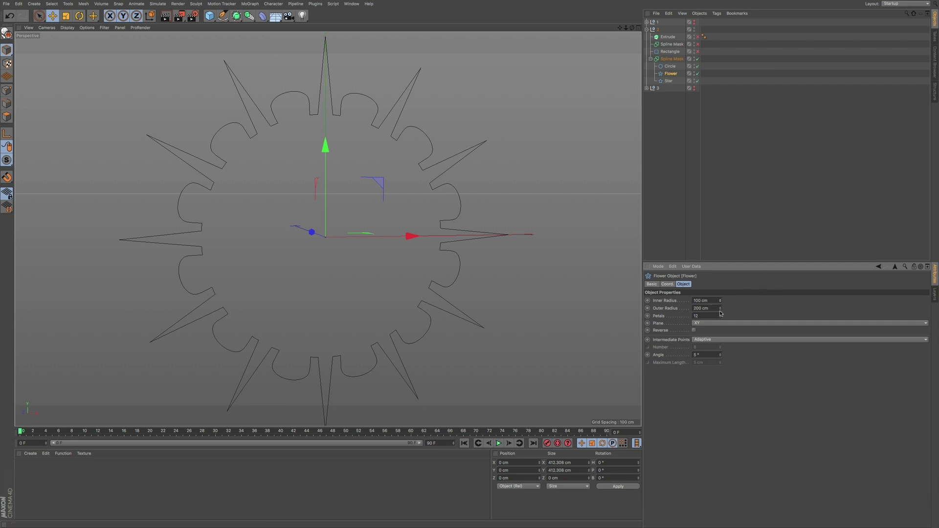
left_click_drag(720, 301, 720, 316)
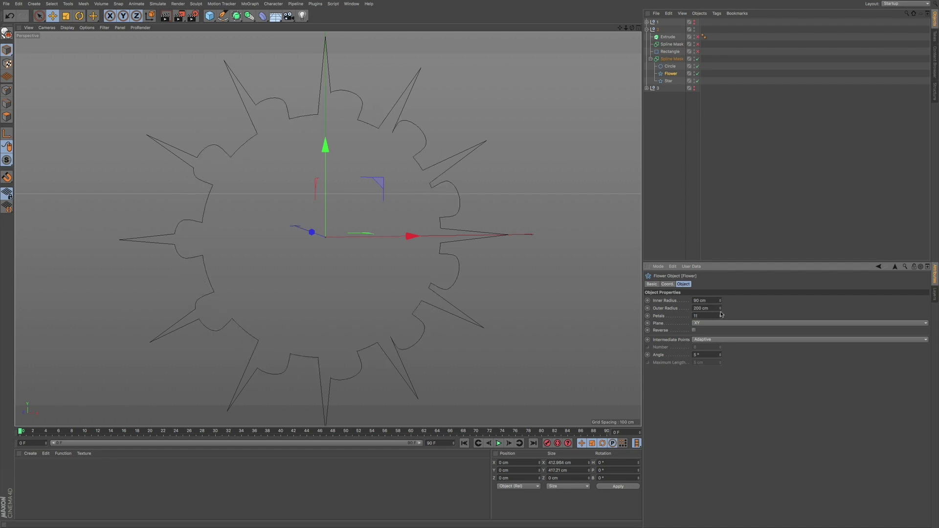
left_click(720, 314)
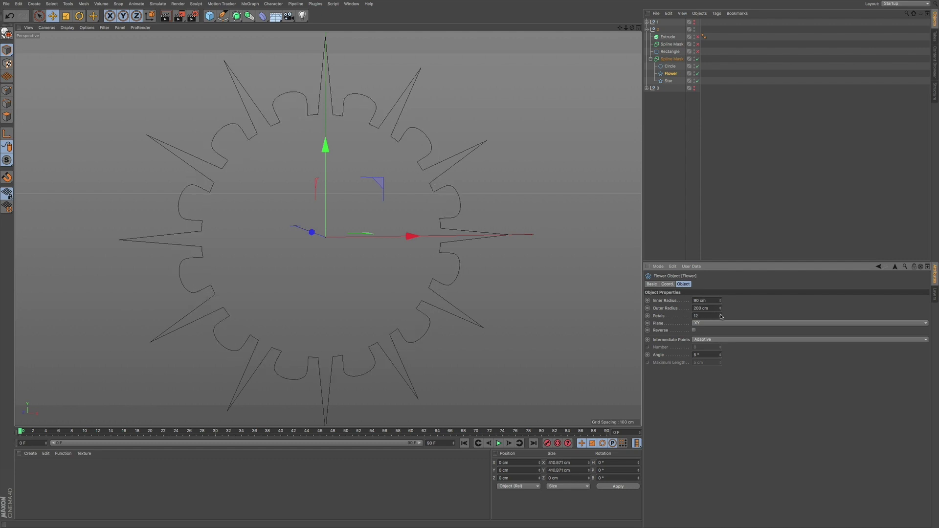
Step: On the Star, try a twist and undo it, then set the inner radius to 69 cm
left_click(669, 80)
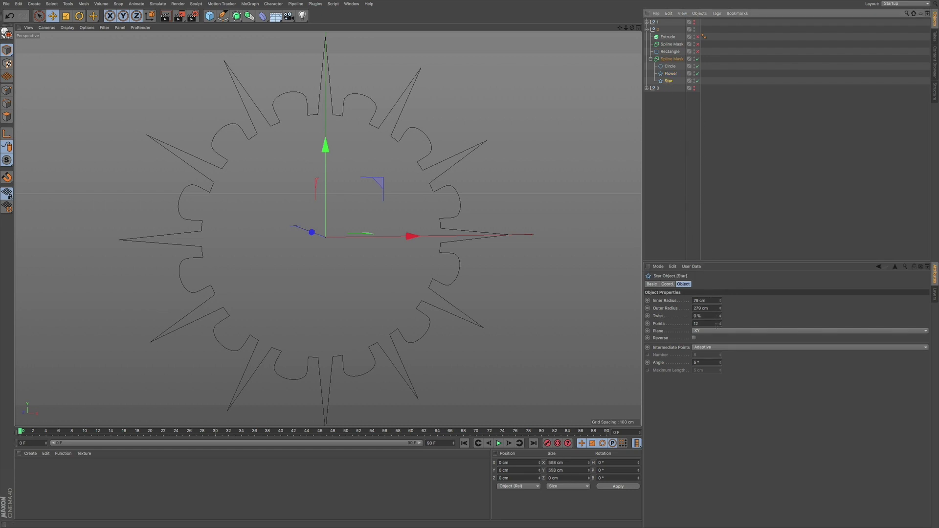
mouse_move(717, 316)
left_mouse_down()
mouse_move(731, 280)
mouse_move(729, 311)
left_mouse_up()
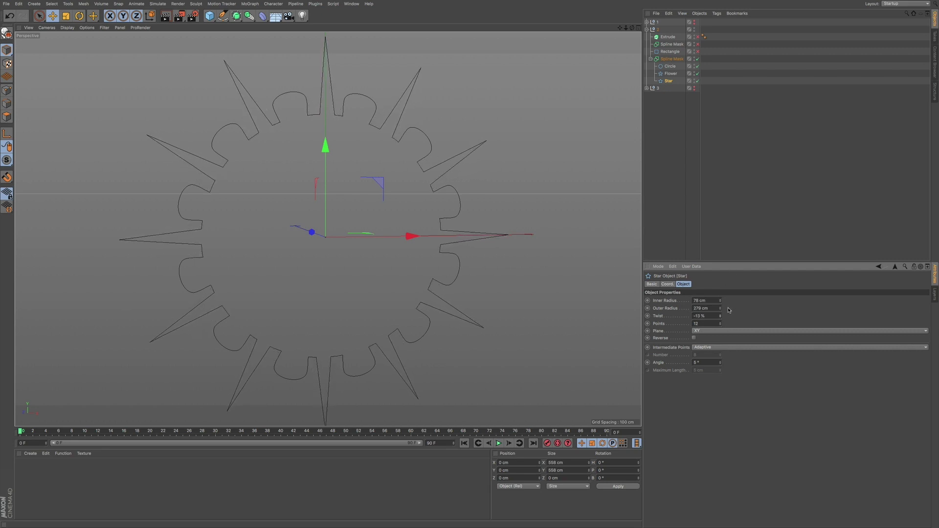
key("ctrl+z")
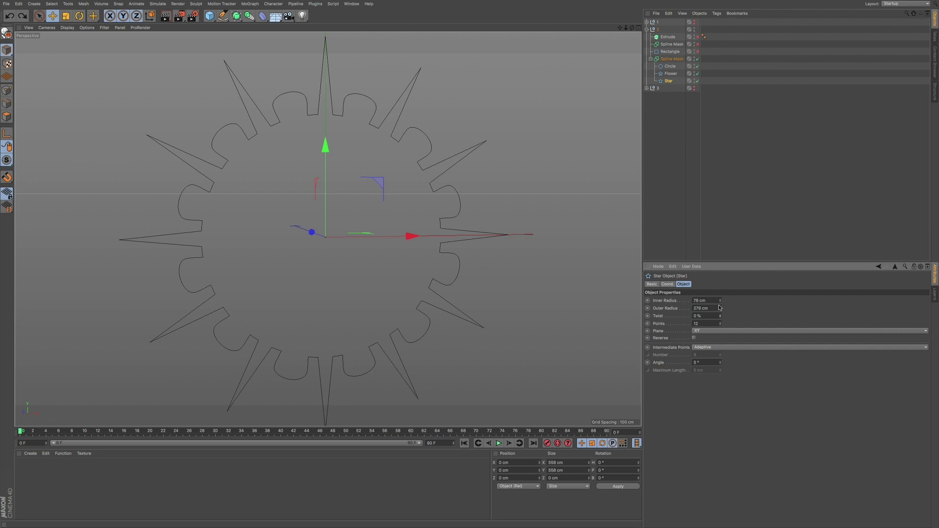
mouse_move(720, 299)
left_mouse_down()
mouse_move(720, 291)
mouse_move(723, 305)
left_mouse_up()
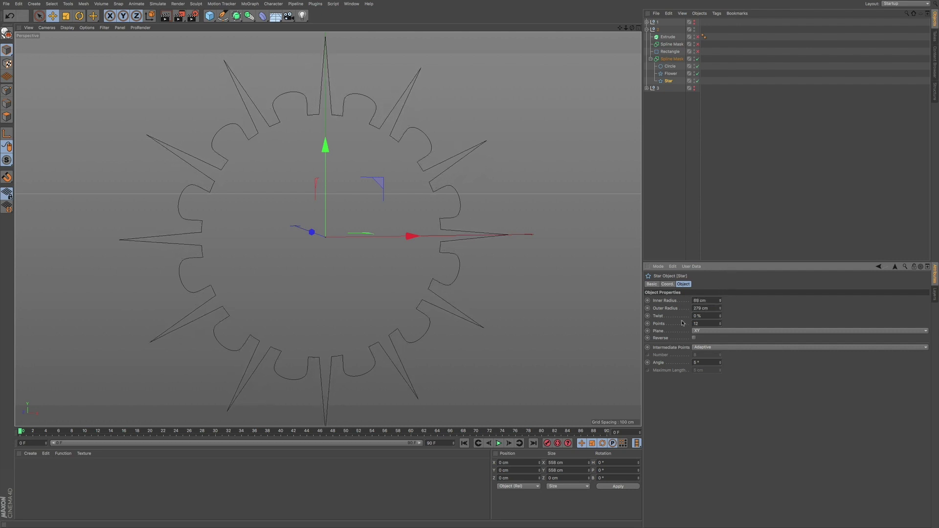
Step: Enable the outer Spline Mask and nest the flower-star mask and Rectangle inside it
left_click(672, 59)
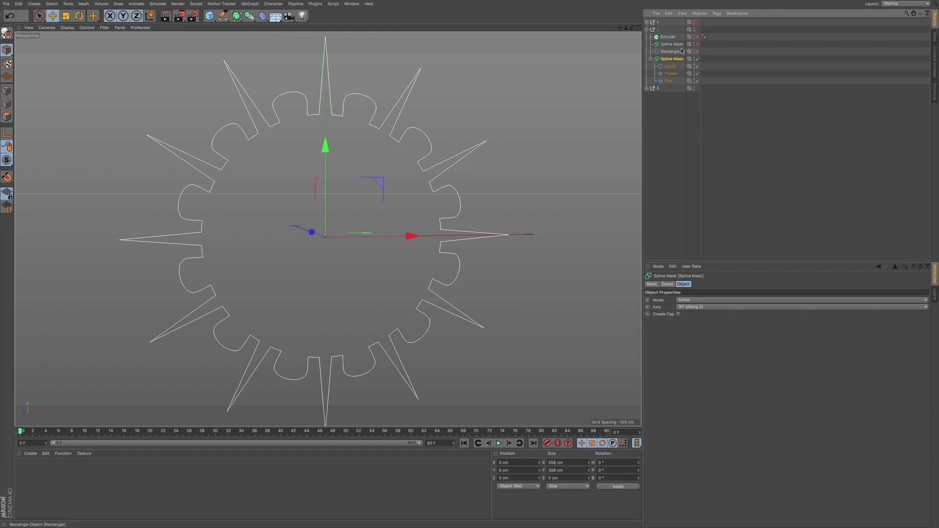
left_click(696, 44)
left_click_drag(667, 45, 669, 45)
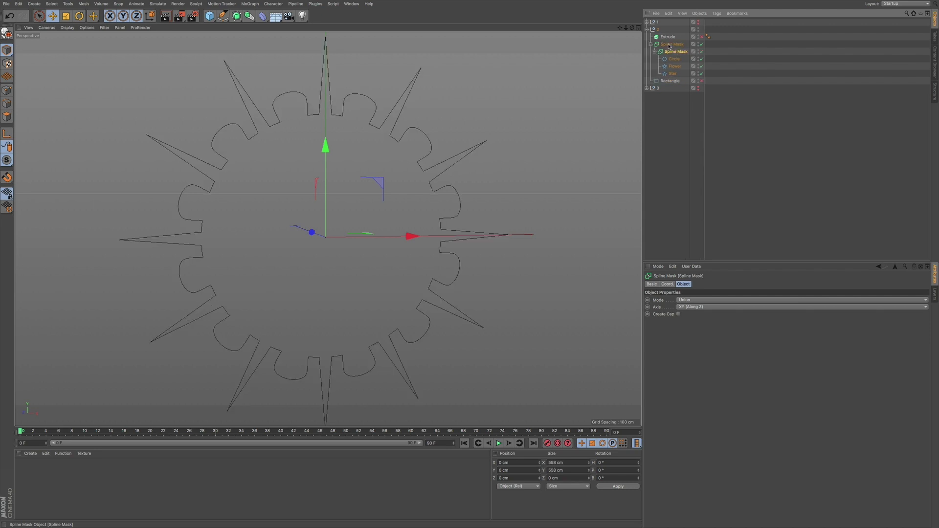
left_click(669, 45)
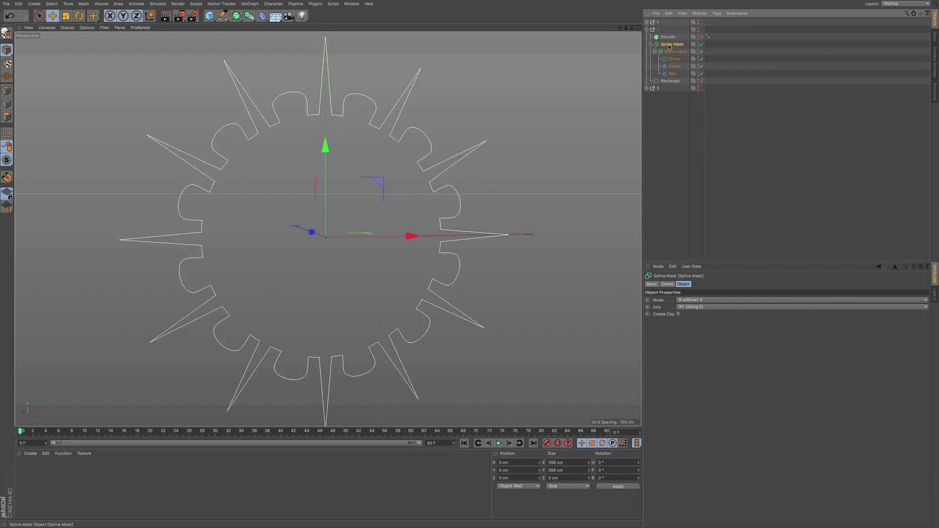
left_click(702, 80)
left_click(672, 82)
left_click_drag(669, 81, 671, 43)
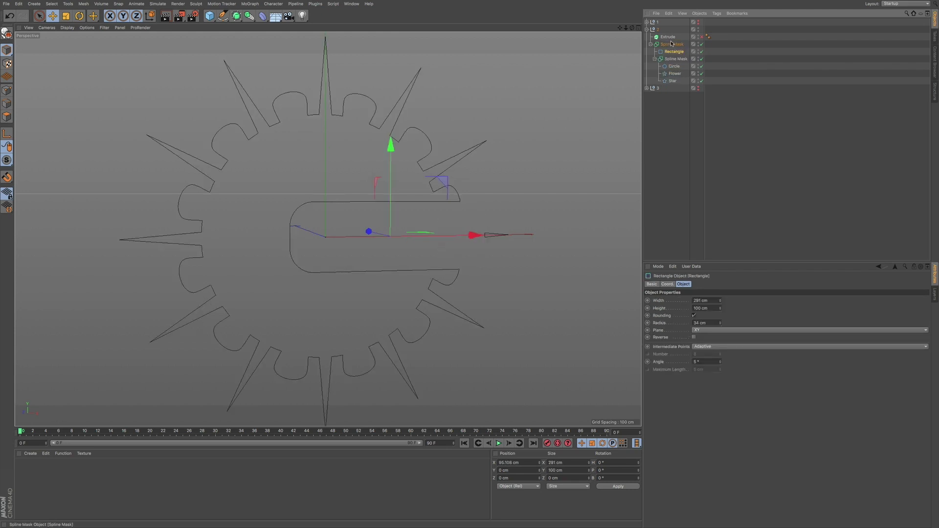
left_click(669, 45)
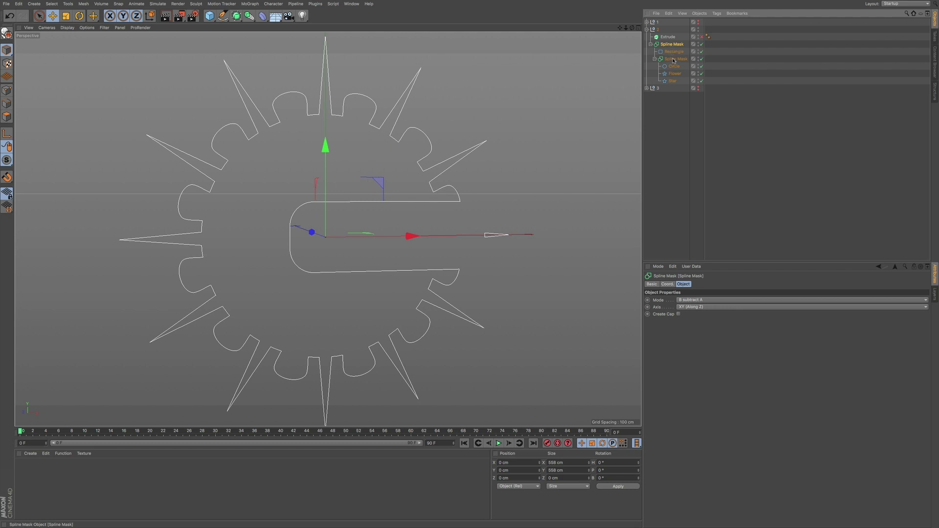
Step: Check both masks' modes and set the outer Spline Mask to Union
left_click(673, 59)
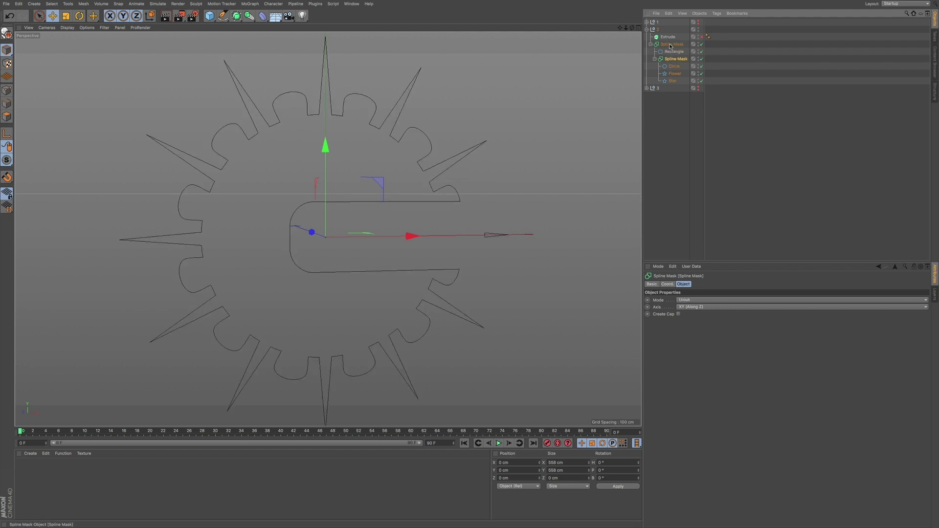
left_click(672, 45)
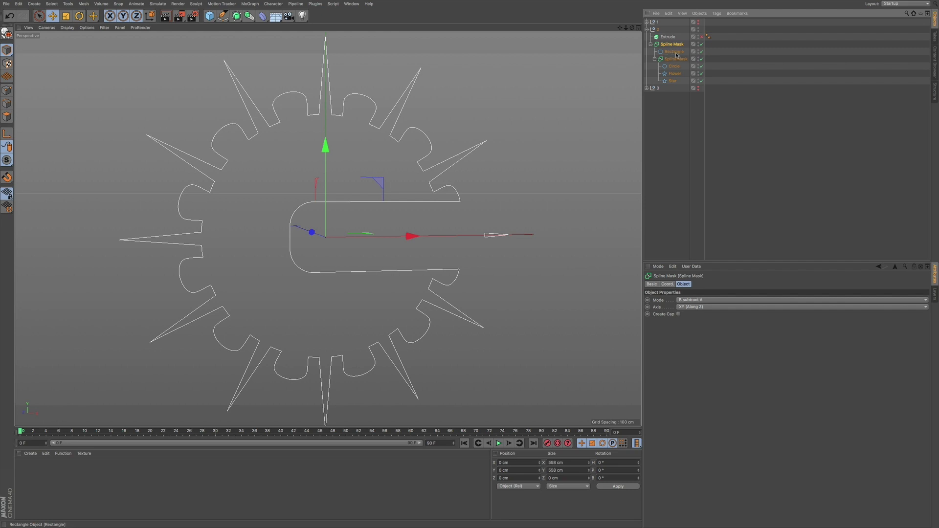
left_click(675, 52)
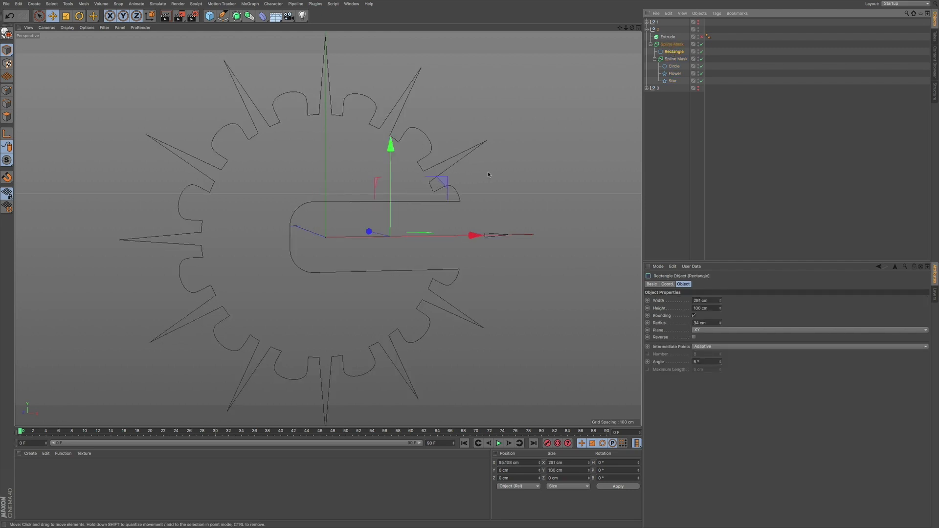
left_click(675, 45)
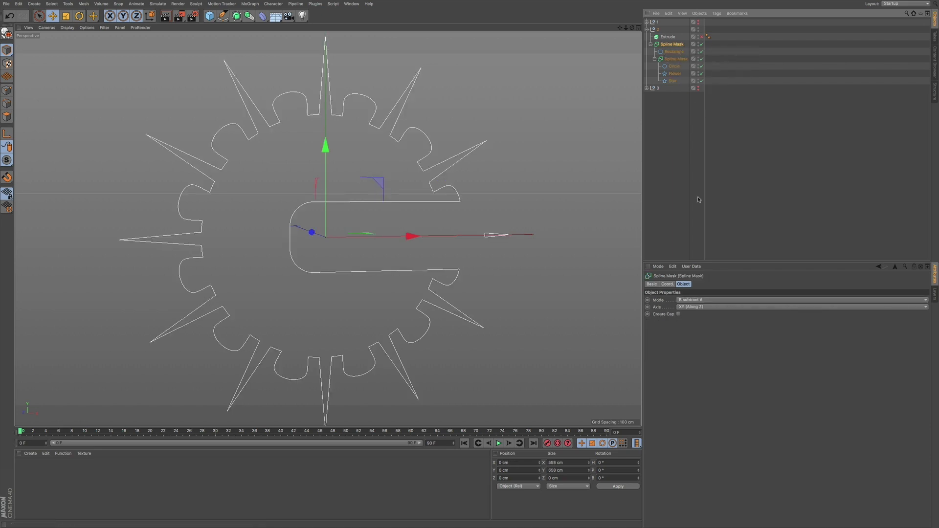
left_click(704, 300)
Step: Set the outer Spline Mask mode to B subtract A so the rectangle cuts a slot
left_click(704, 304)
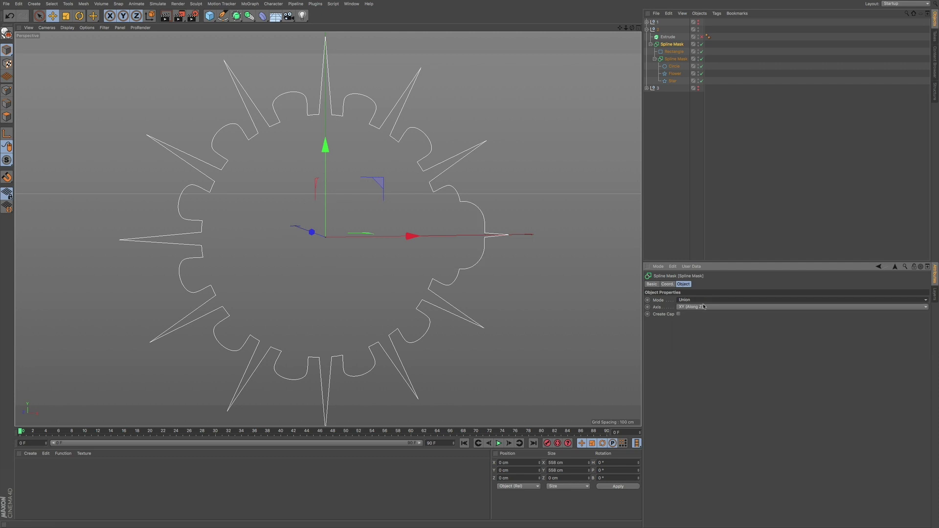
left_click(699, 301)
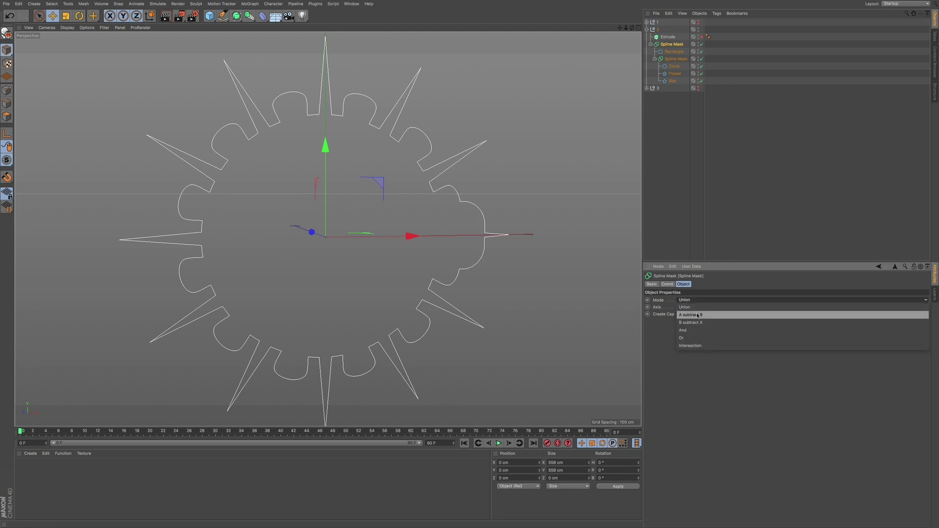
left_click(697, 314)
left_click(699, 300)
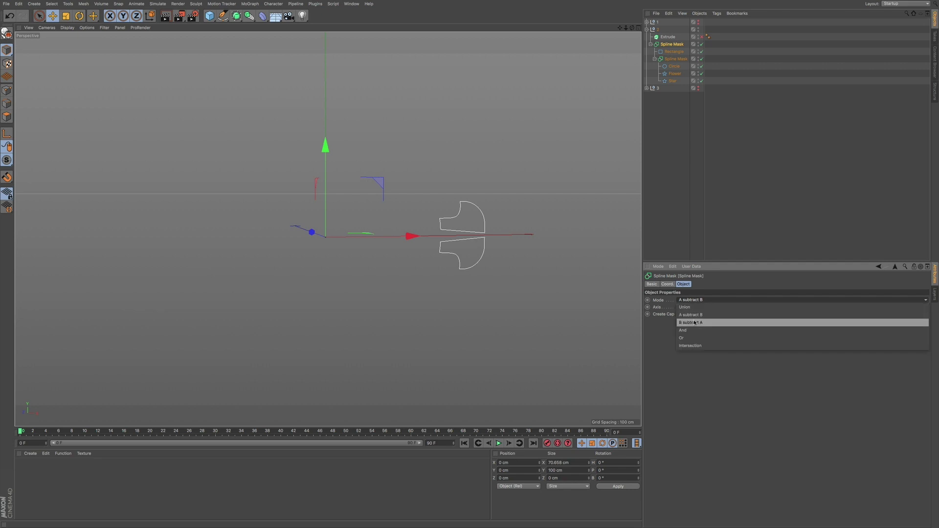
left_click(695, 323)
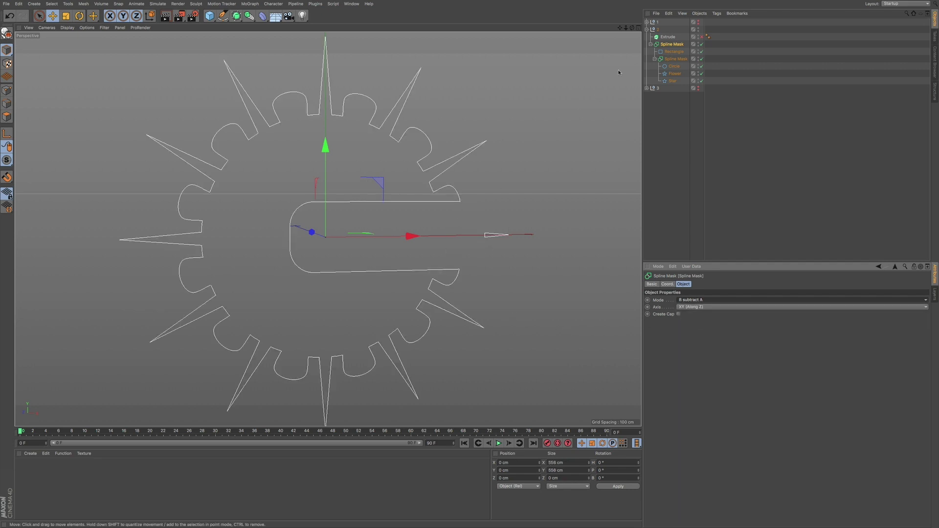
Step: Move the Rectangle right to about 235.6 cm on X, undoing an accidental vertical move
left_click(431, 202)
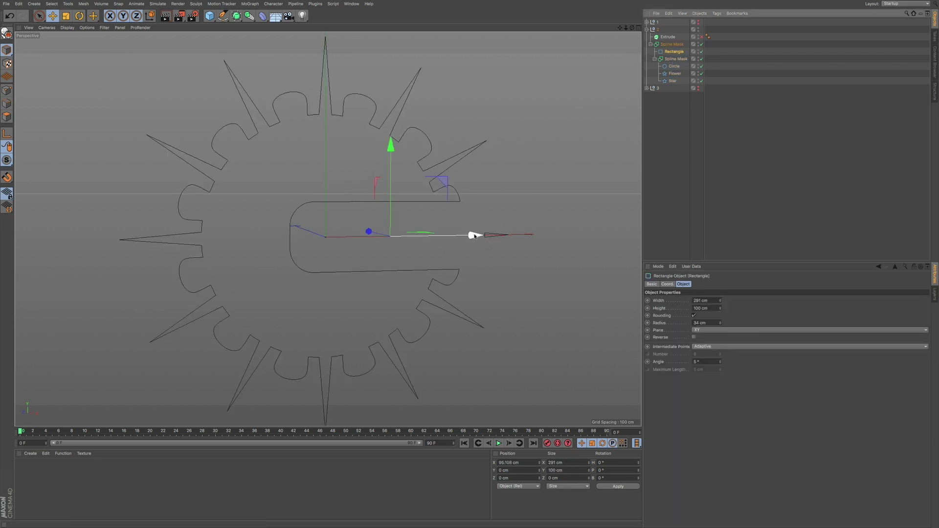
left_click_drag(473, 235, 541, 238)
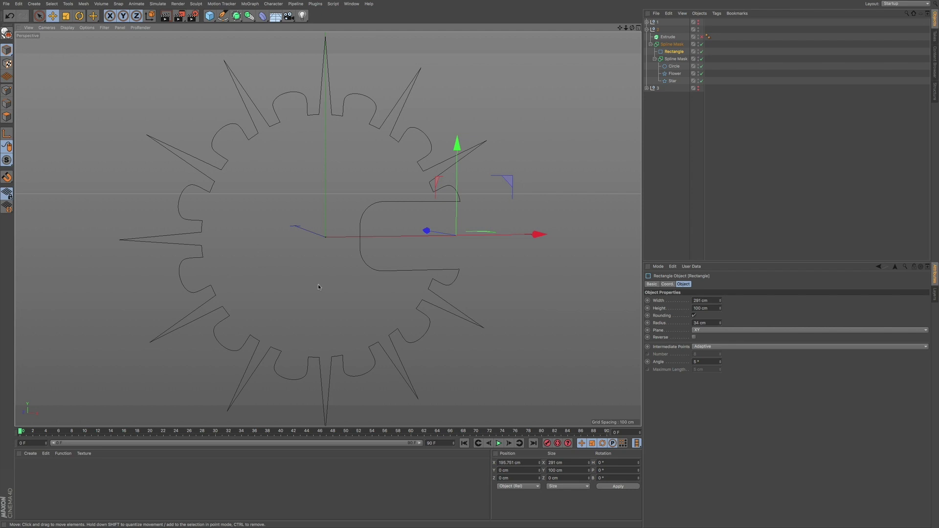
left_click_drag(532, 236, 566, 248)
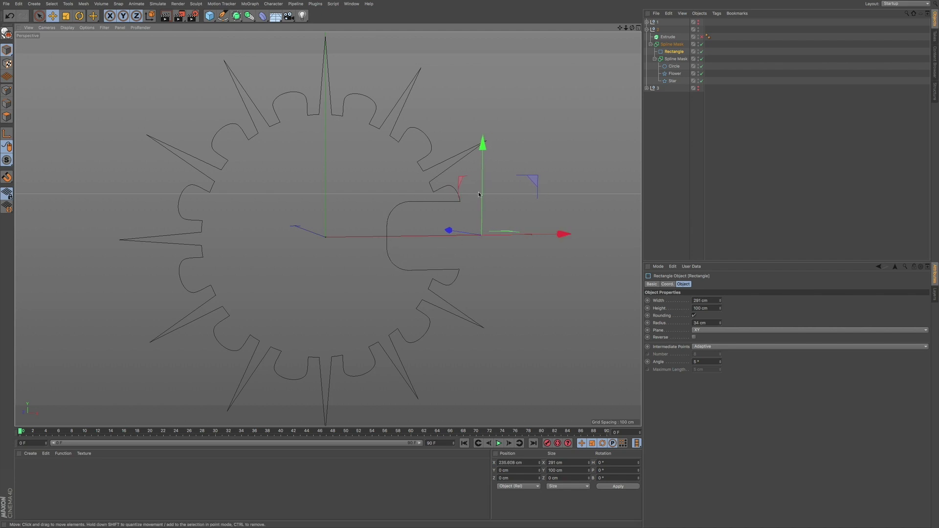
left_click_drag(478, 194, 488, 158)
key("ctrl+z")
Step: Enable the Extrude and place the Spline Mask under it
left_click(669, 37)
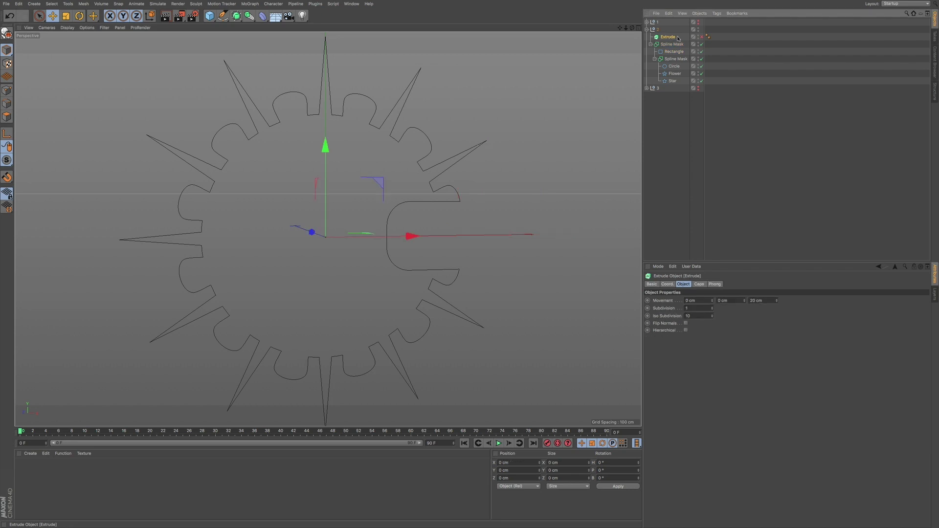
left_click(702, 37)
left_click_drag(670, 44, 667, 38)
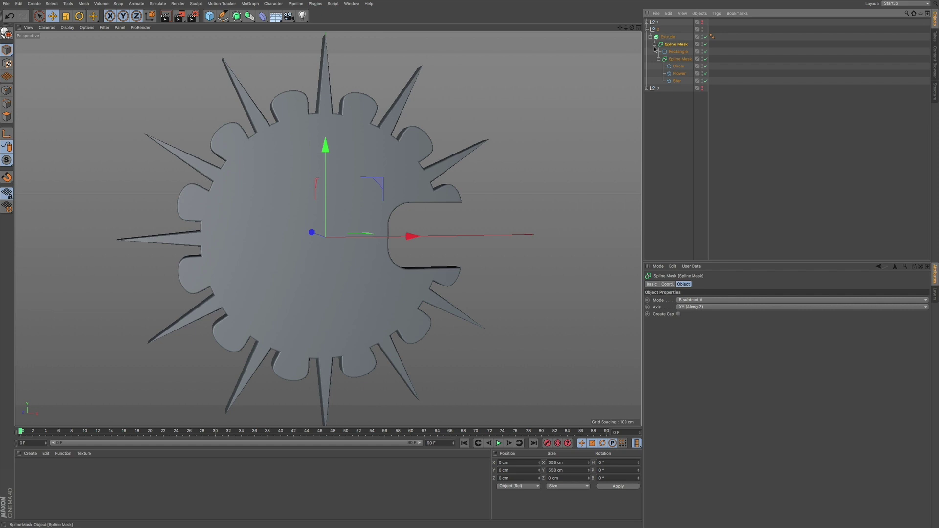
left_click(668, 37)
Step: Check the Extrude's caps settings, then slide the Rectangle to about 10.3 cm X
left_click(698, 284)
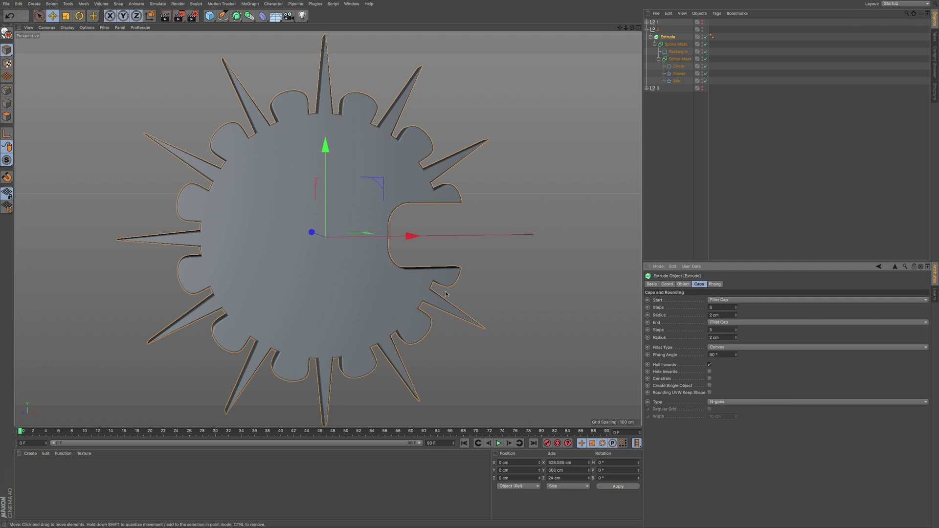
left_click(680, 52)
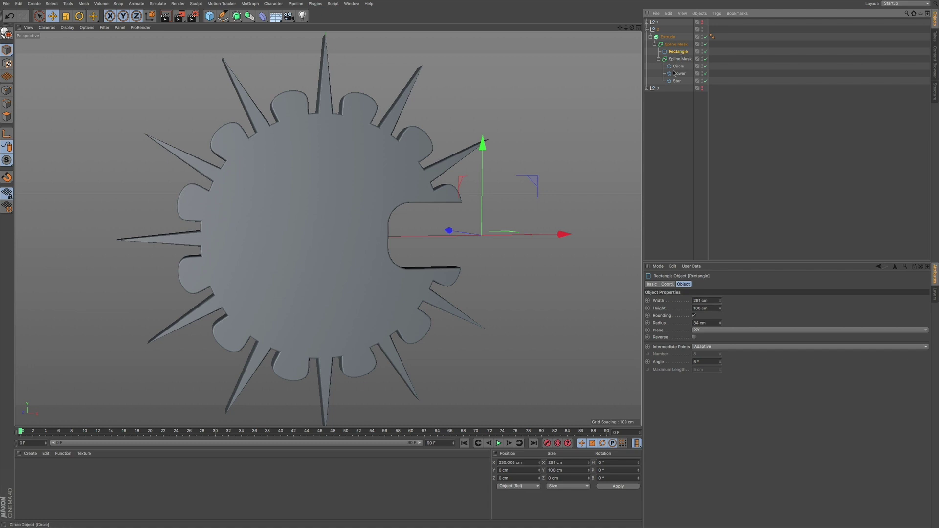
left_click_drag(563, 234, 410, 238)
key("r")
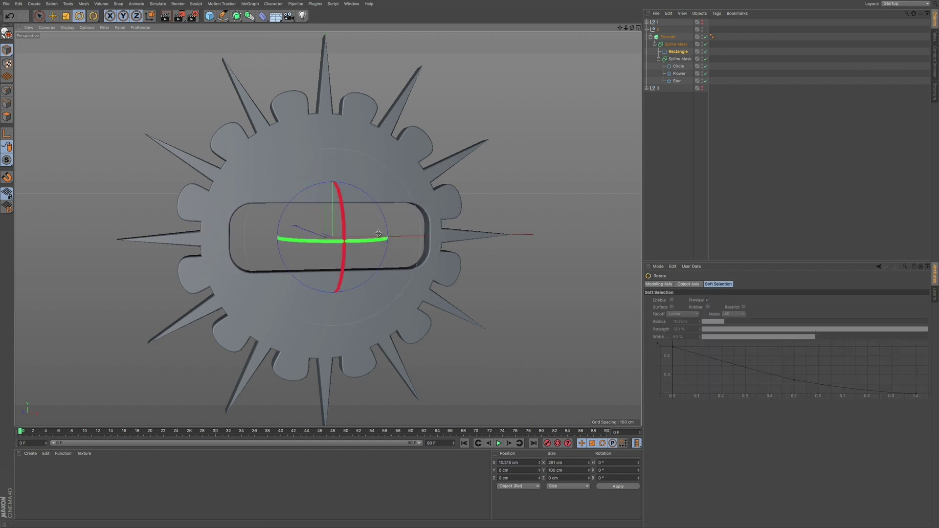
mouse_move(382, 211)
left_mouse_down()
mouse_move(350, 185)
mouse_move(274, 198)
mouse_move(303, 182)
mouse_move(397, 209)
left_mouse_up()
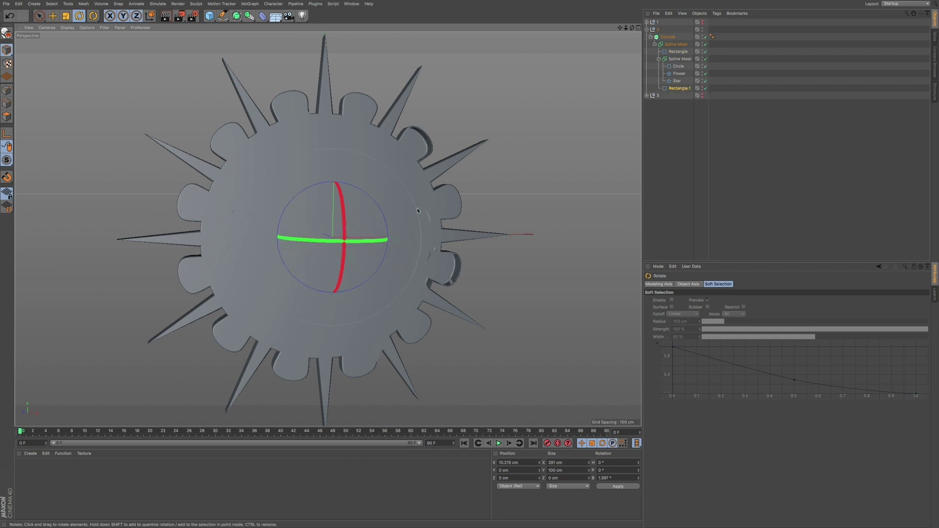
key("ctrl+z")
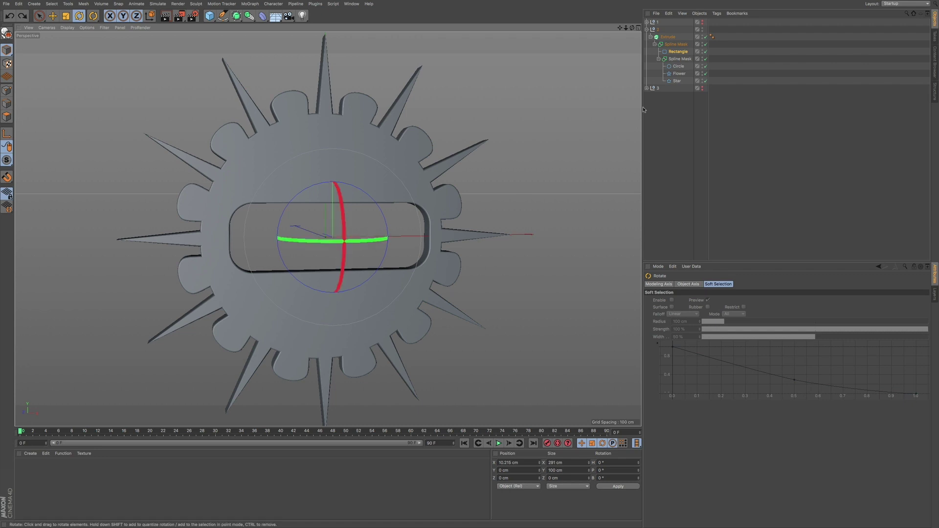
Step: Collapse and hide null 2 in the viewport, then show and expand null 3
left_click(646, 30)
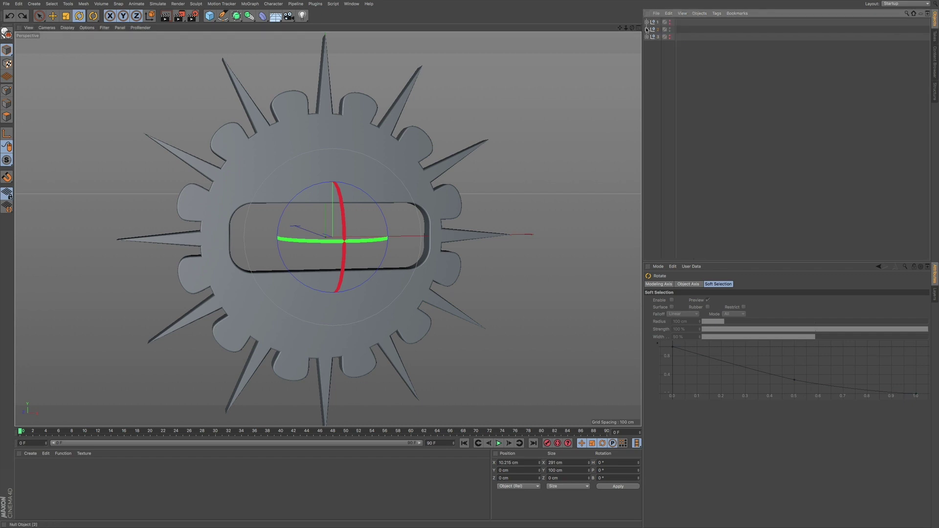
left_click(670, 29)
left_click(670, 29)
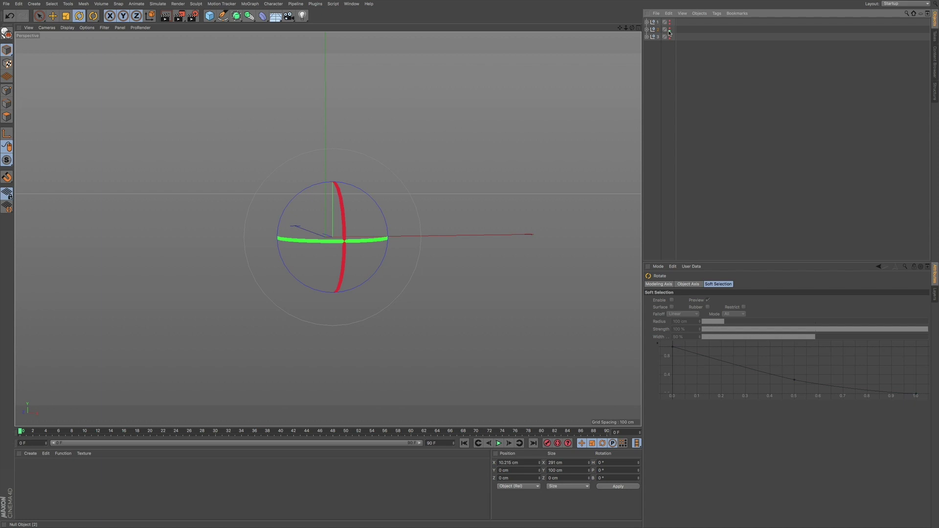
left_click(669, 36)
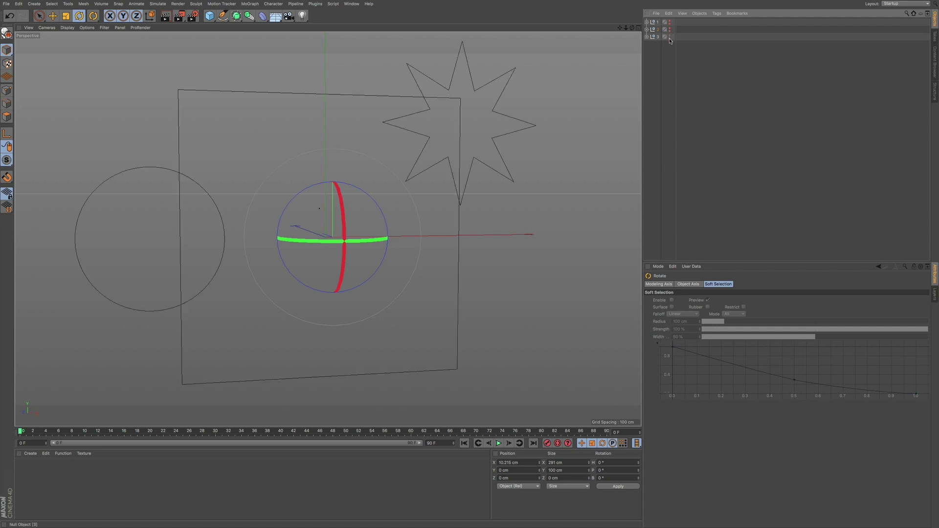
left_click(646, 37)
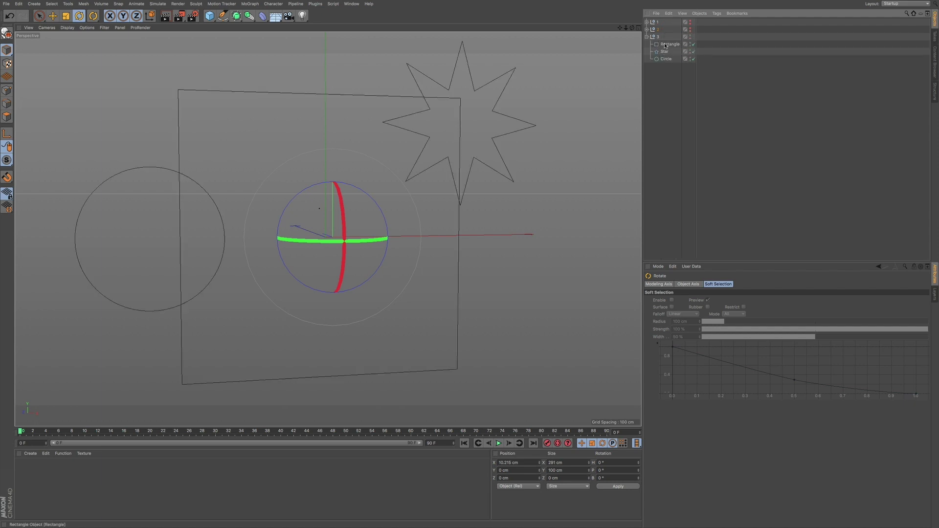
Step: Inspect the Rectangle, Star and Circle splines one by one, then deselect everything
left_click(668, 45)
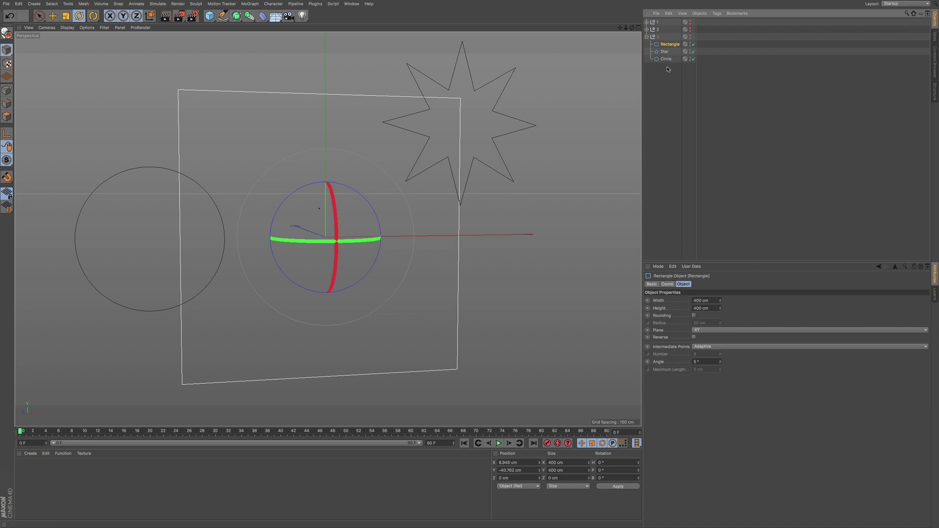
left_click(665, 52)
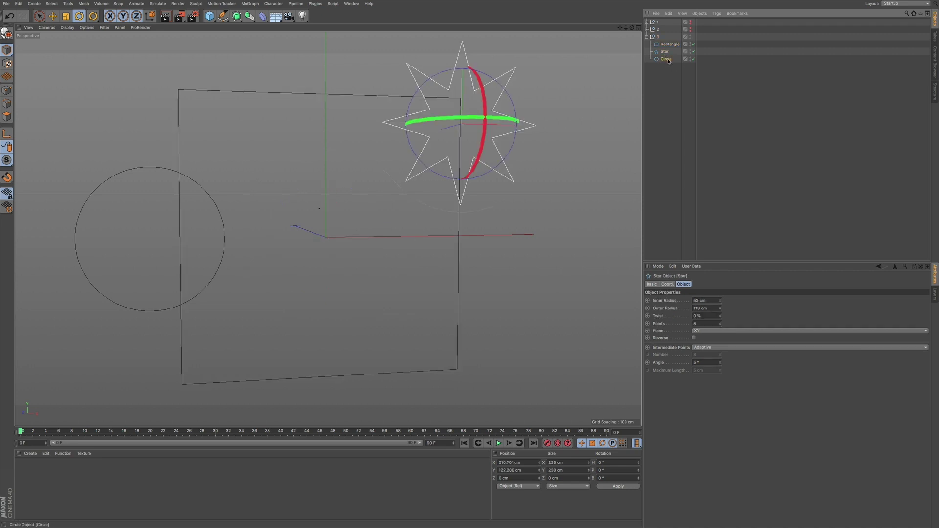
left_click(666, 59)
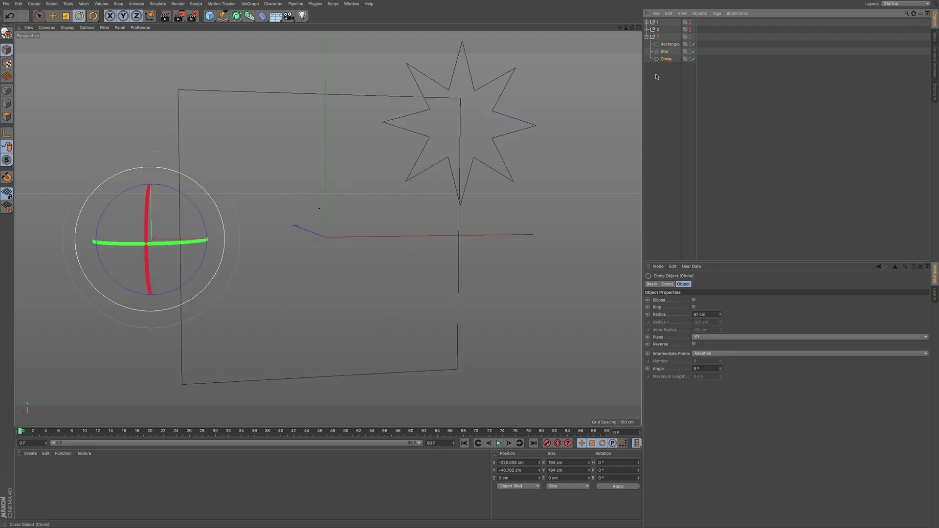
left_click(675, 95)
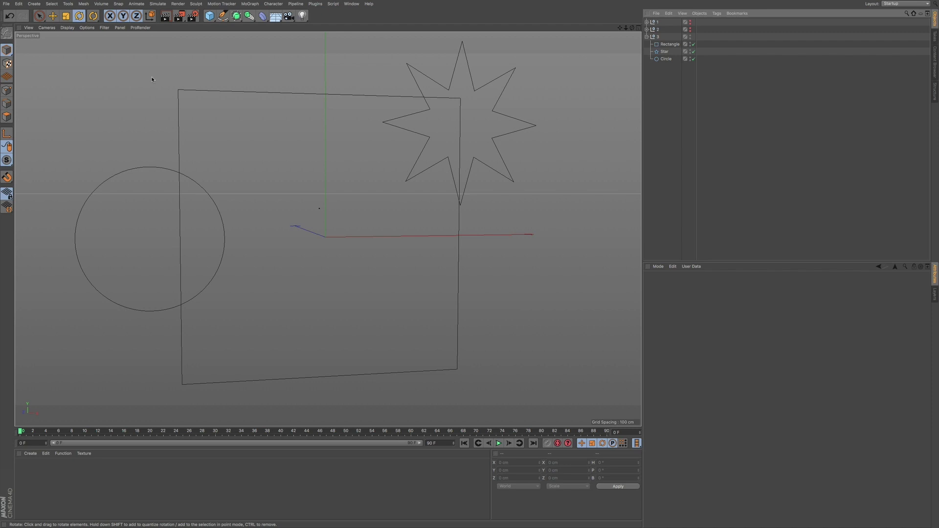
Step: Tear off the Mesh > Spline submenu as a floating palette placed over the viewport
left_click(69, 5)
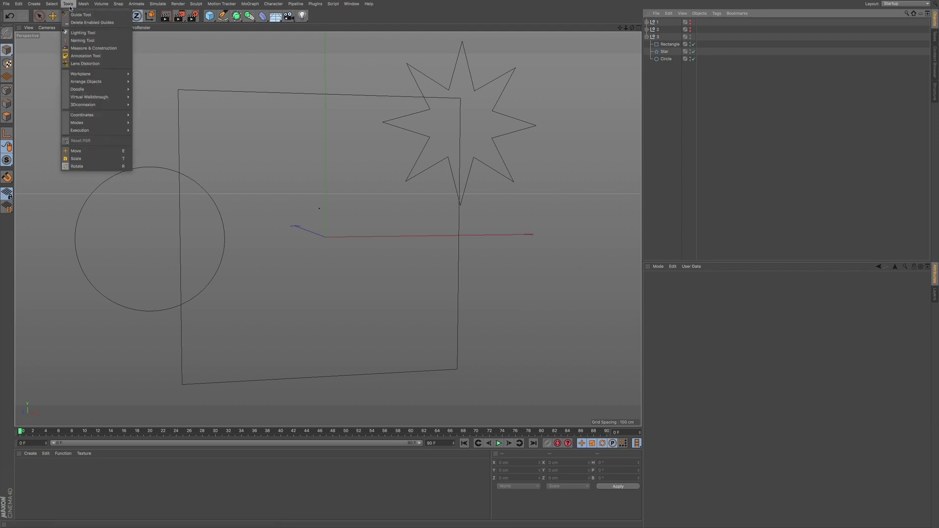
mouse_move(81, 5)
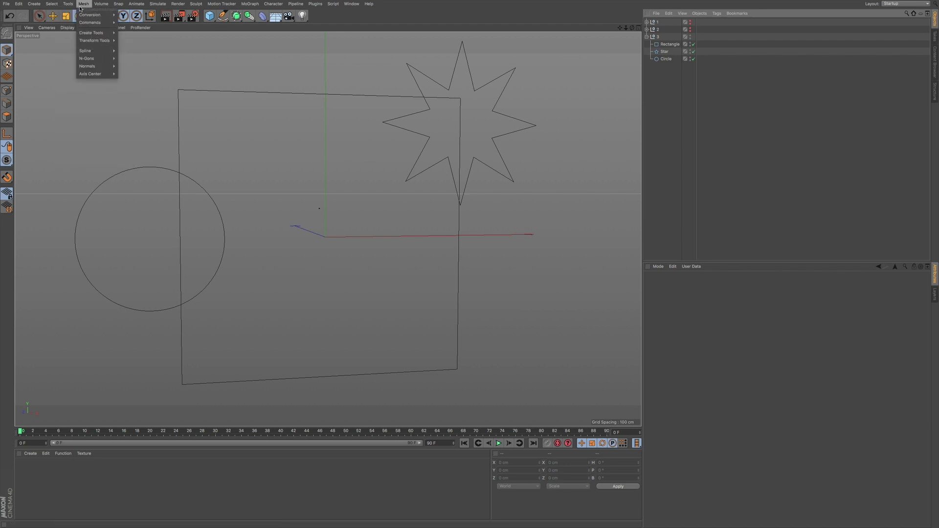
mouse_move(82, 25)
mouse_move(85, 52)
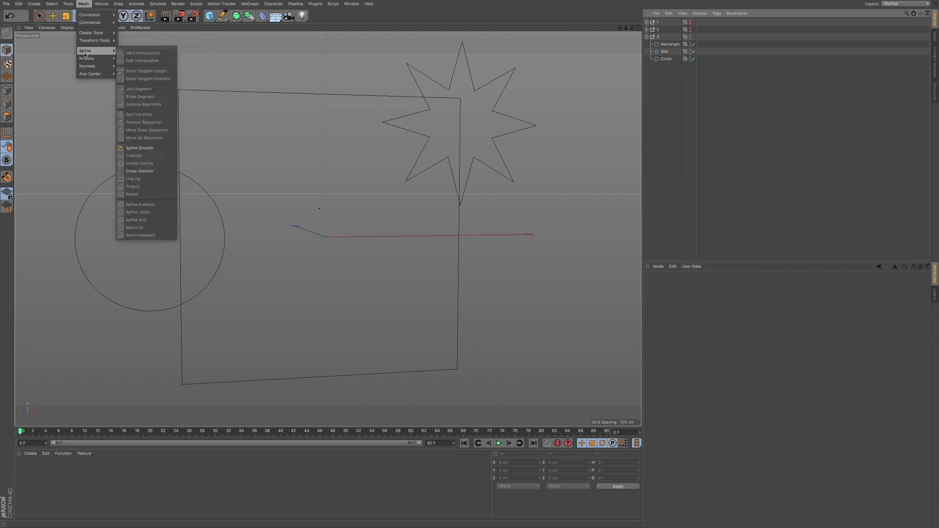
left_click(125, 49)
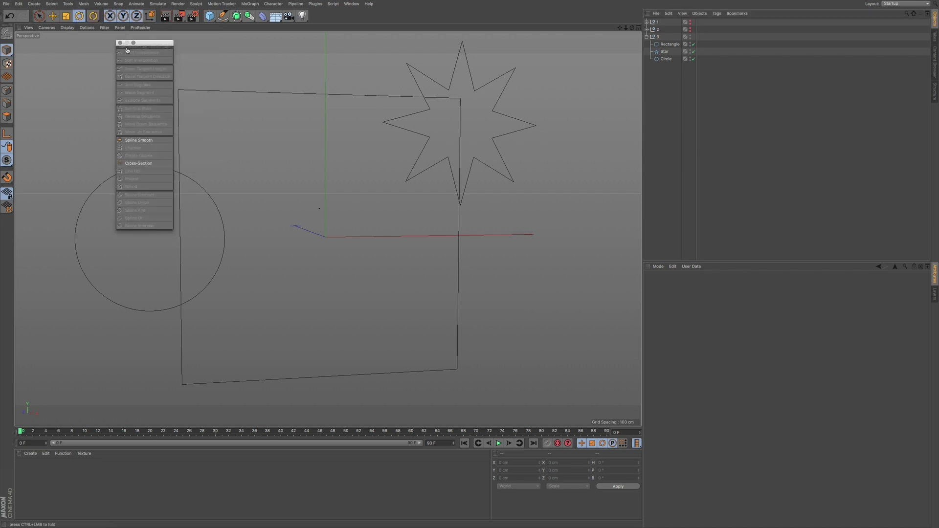
left_click_drag(154, 45, 666, 226)
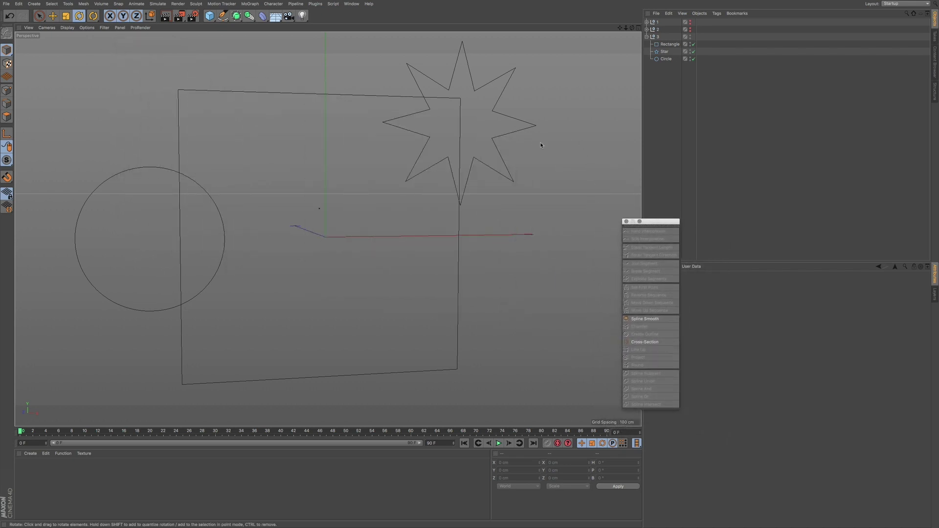
left_click(668, 45)
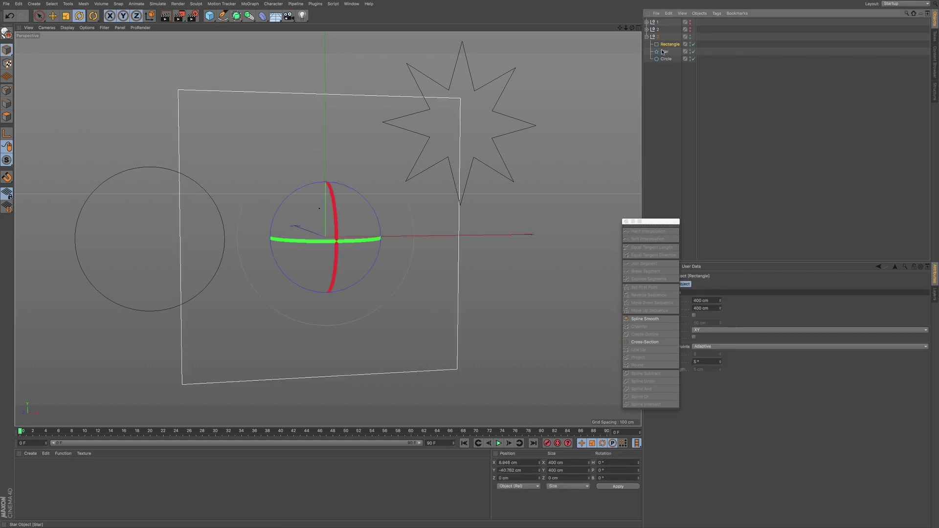
left_click(664, 52, "shift")
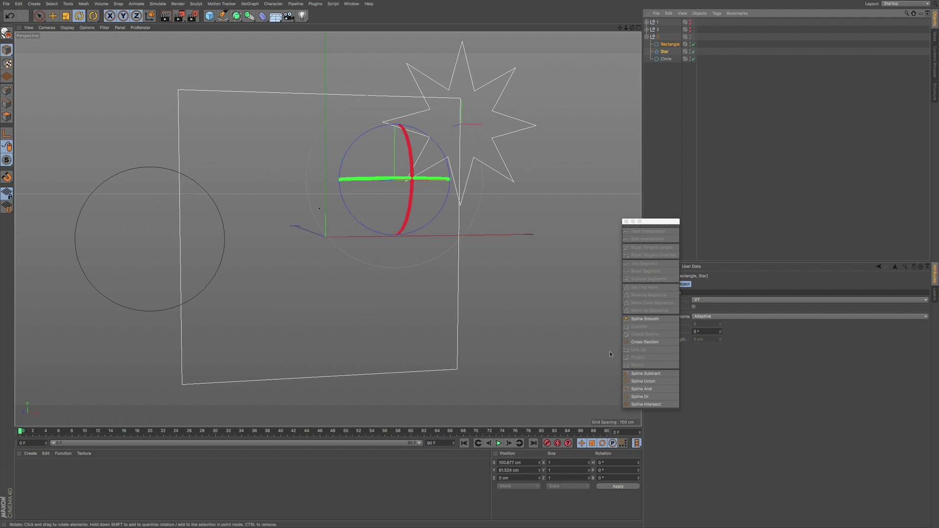
left_click(648, 373)
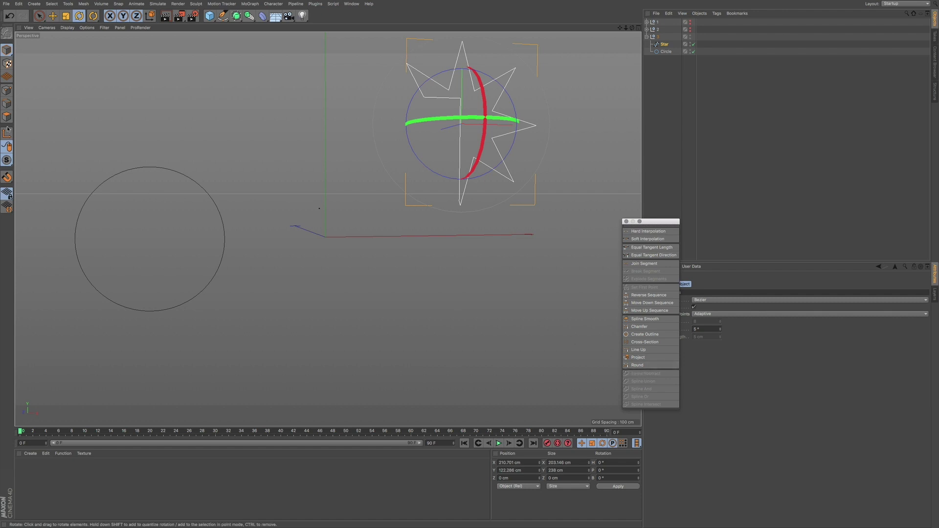
left_click(7, 90)
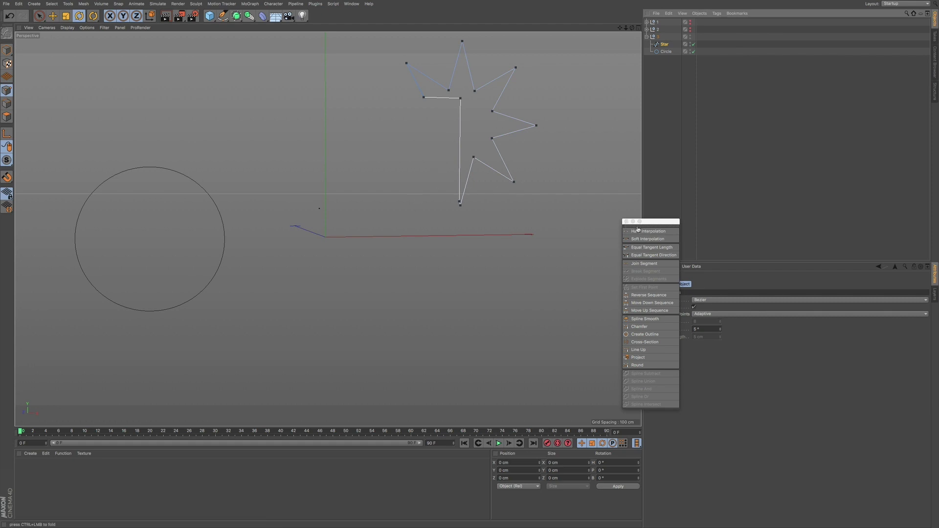
key("ctrl+z")
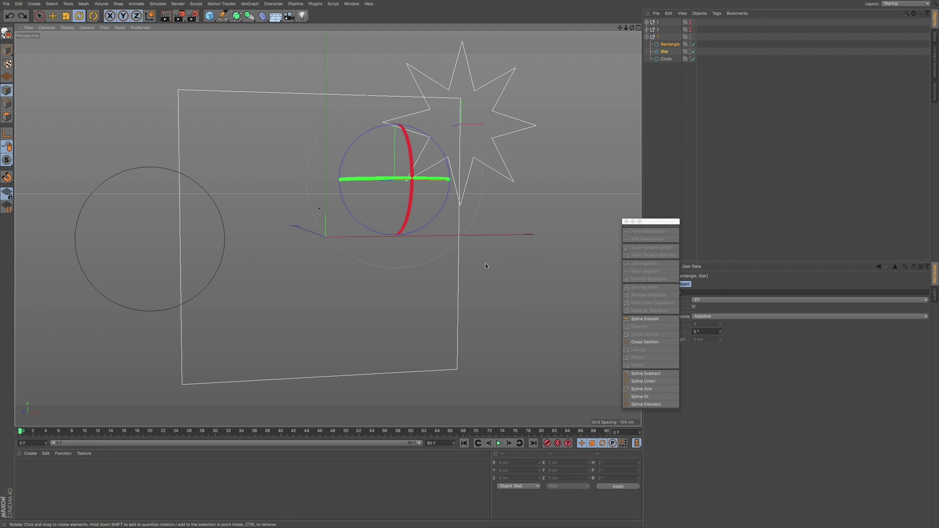
left_click_drag(651, 221, 582, 193)
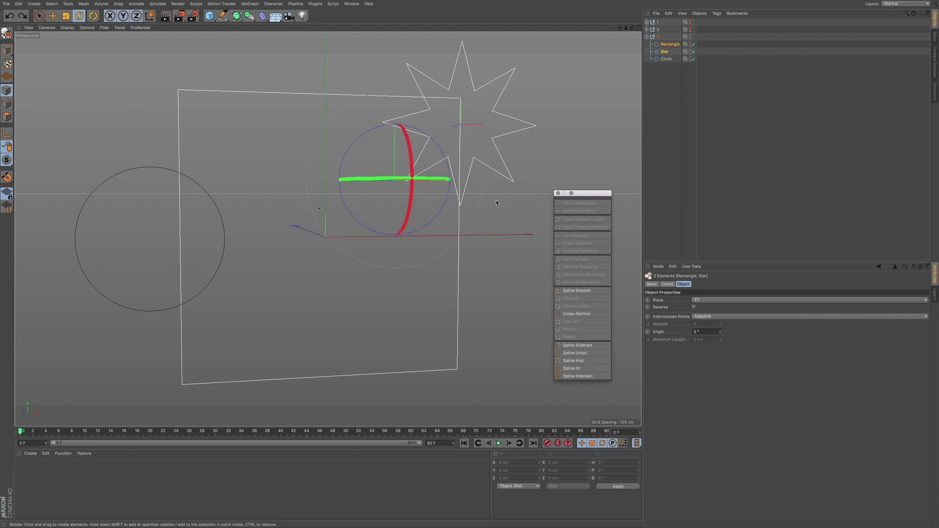
Step: Apply Spline Union to the selected Rectangle and Star splines
left_click(584, 353)
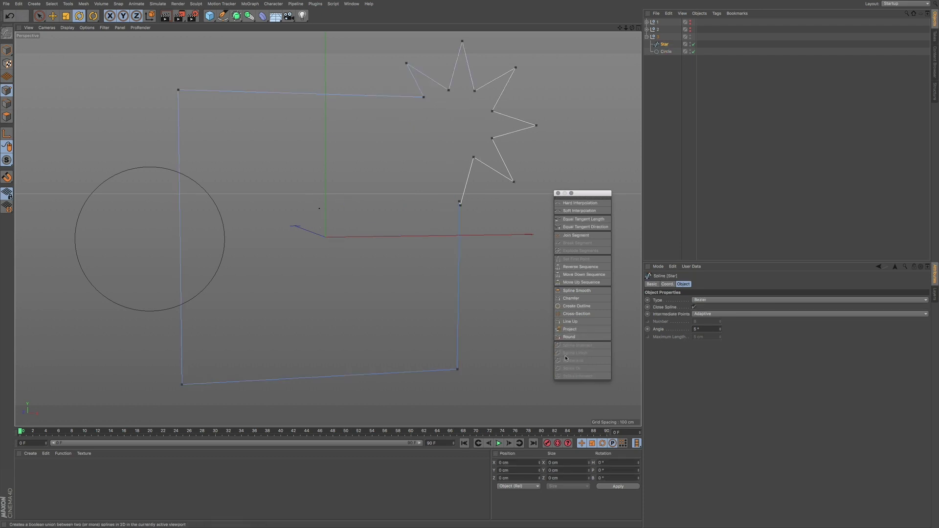